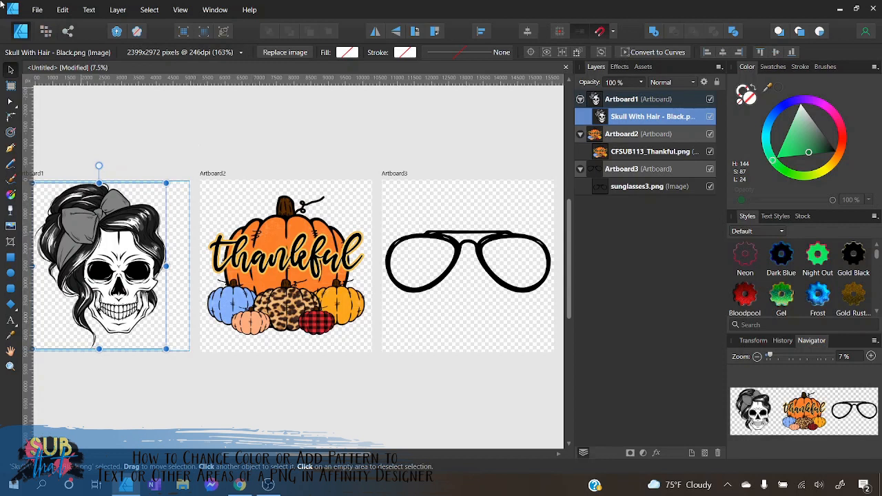
pyautogui.click(46, 32)
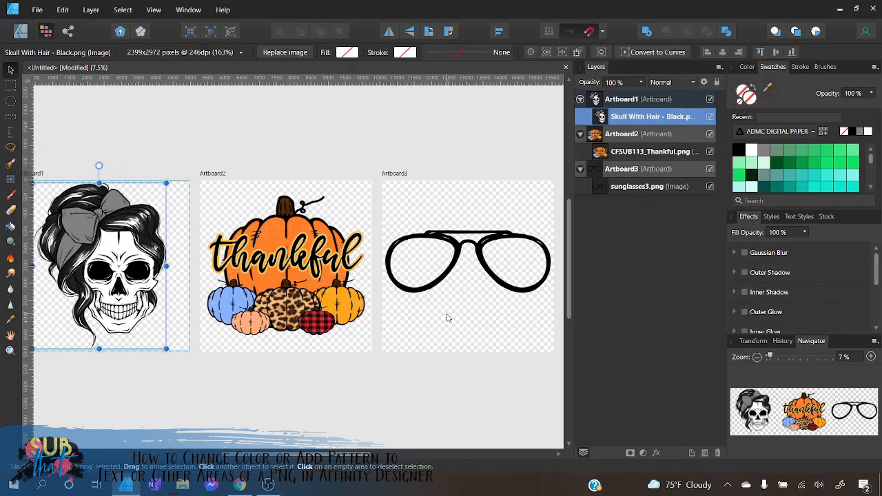
pyautogui.moveTo(355, 454); pyautogui.dragTo(352, 454)
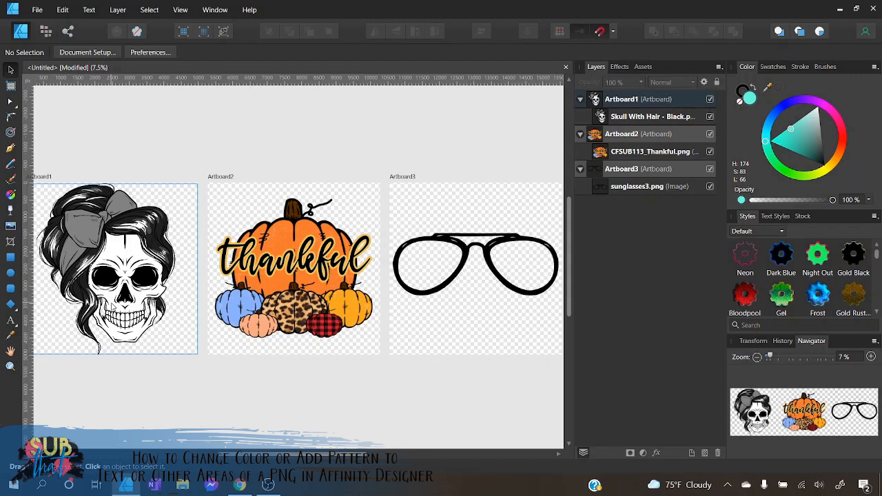
# - Duplicate the Skull With Hair image on the first artboard and hide the original beneath it
pyautogui.click(113, 305)
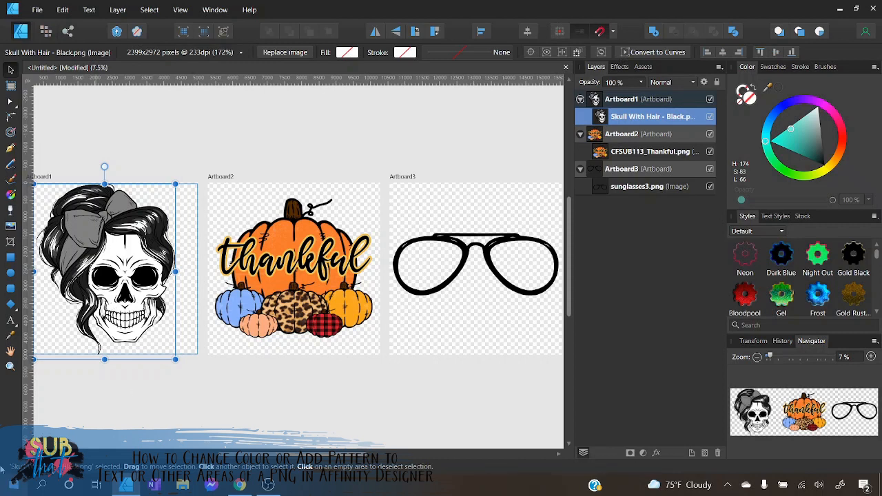
pyautogui.moveTo(324, 456); pyautogui.dragTo(312, 458)
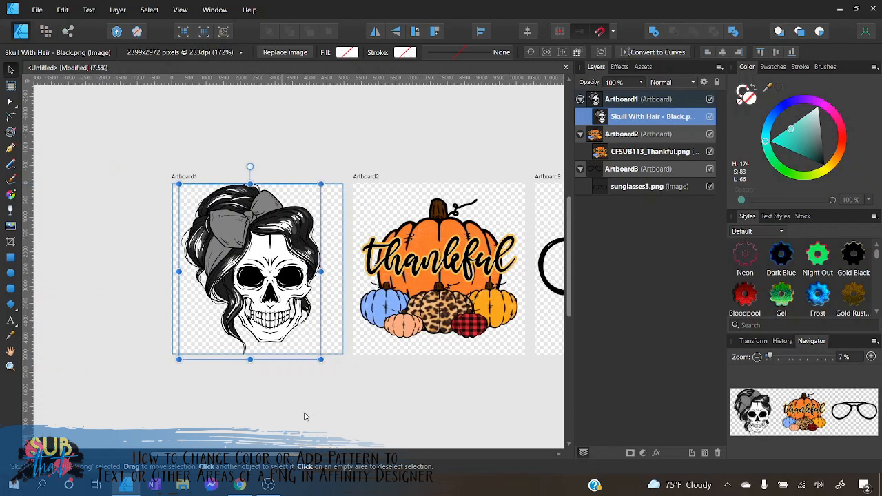
pyautogui.click(870, 357)
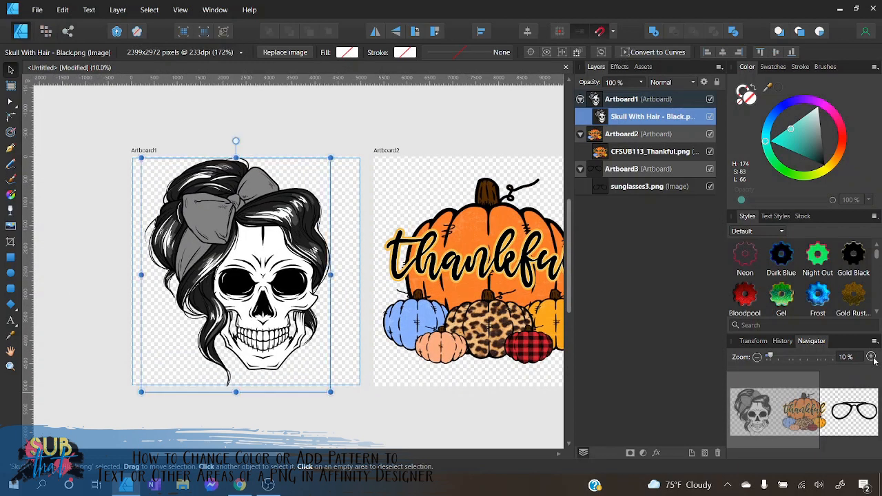
pyautogui.click(873, 358)
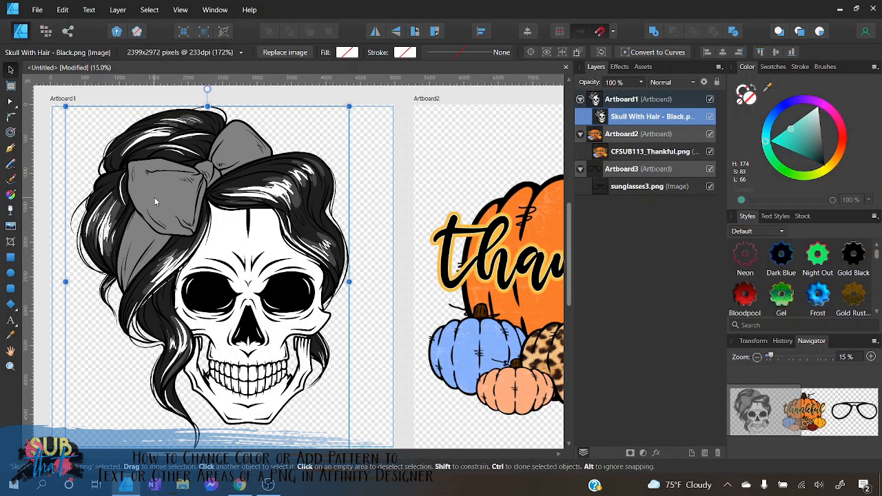
pyautogui.scroll(-1, 154, 197)
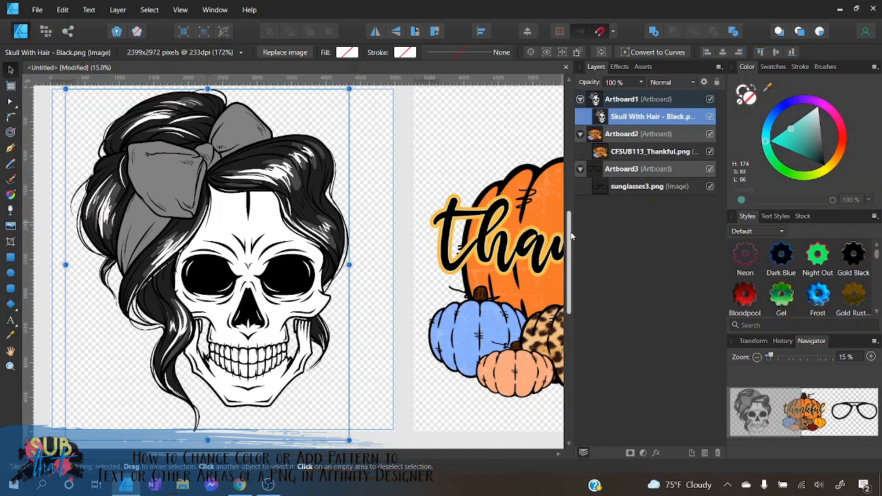
pyautogui.moveTo(571, 237); pyautogui.dragTo(419, 244)
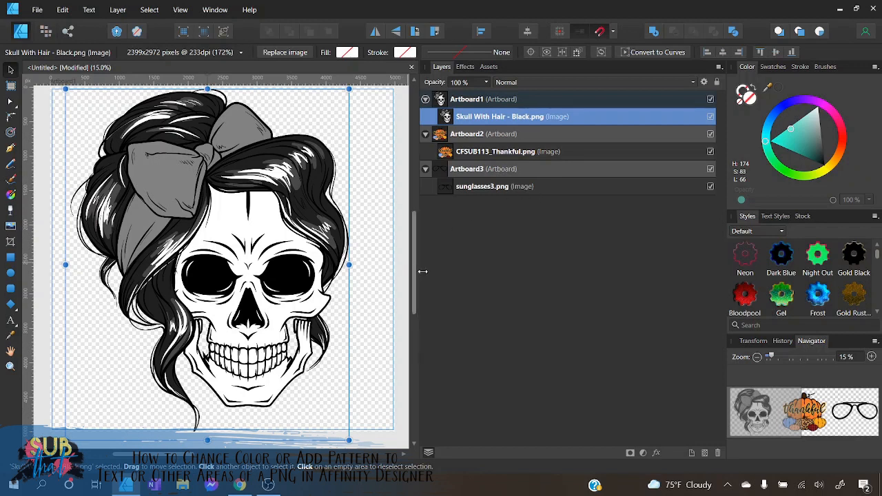
pyautogui.moveTo(417, 270); pyautogui.dragTo(610, 260)
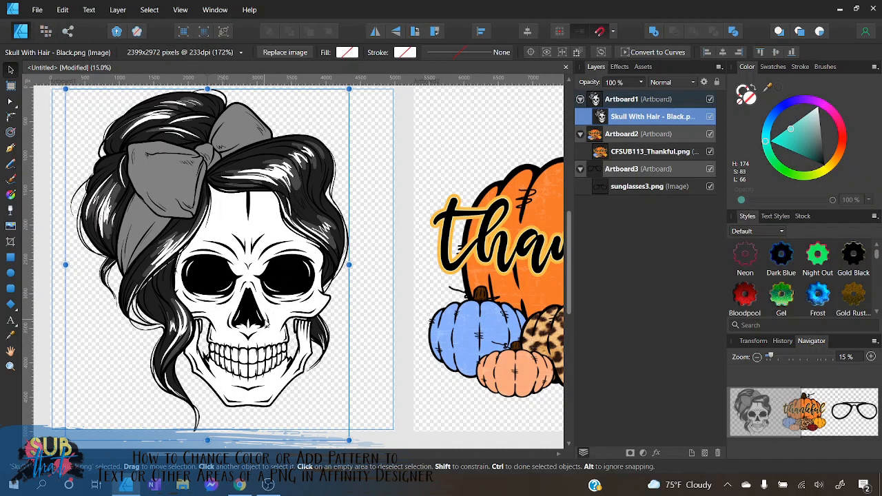
pyautogui.rightClick(647, 119)
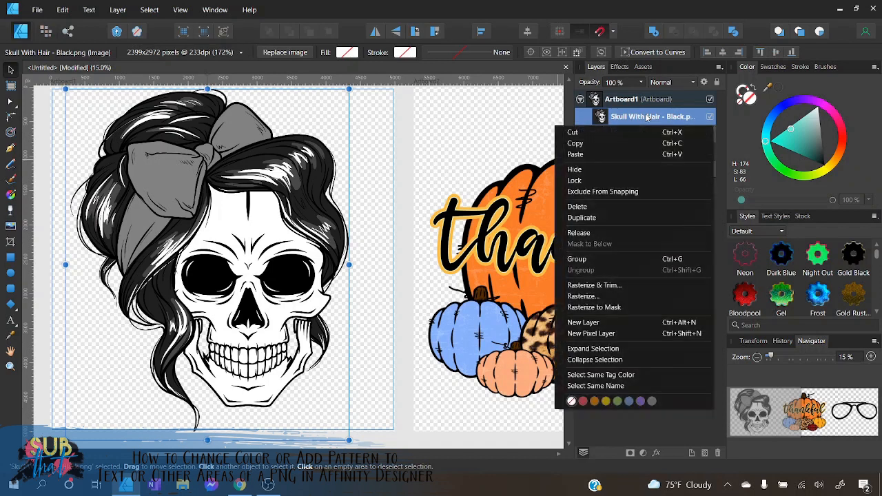
pyautogui.click(610, 217)
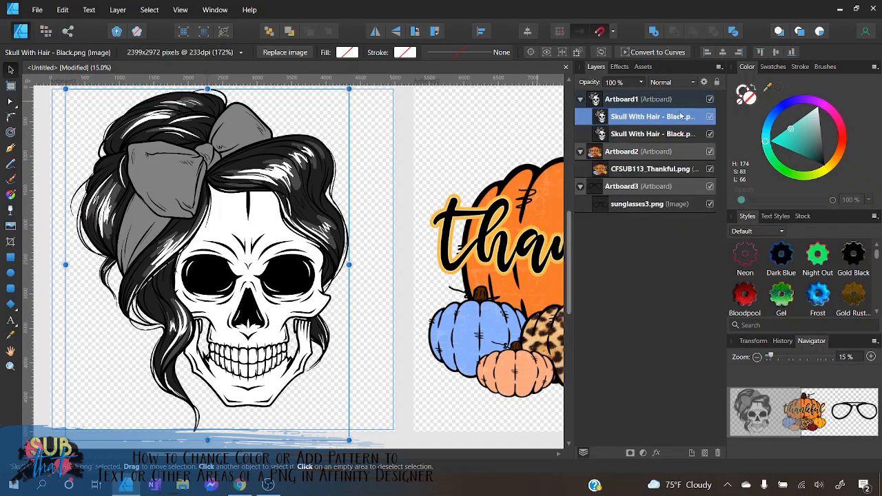
pyautogui.click(710, 135)
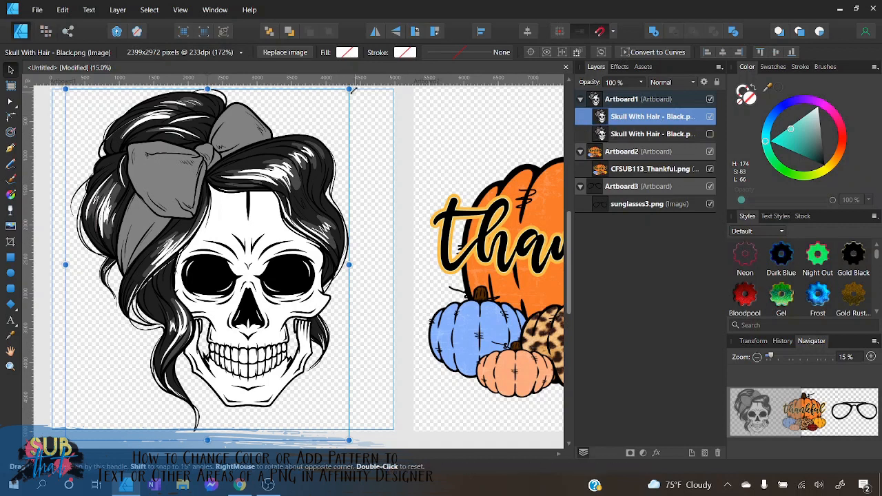
# - Shrink the duplicated skull to thumbnail size in the artboard's lower-left corner and rasterize it
pyautogui.moveTo(349, 90); pyautogui.dragTo(79, 403)
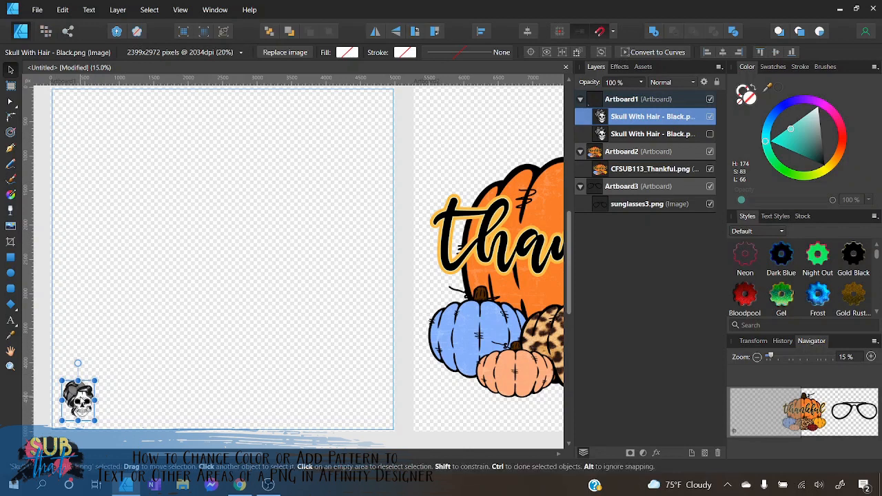
pyautogui.rightClick(80, 396)
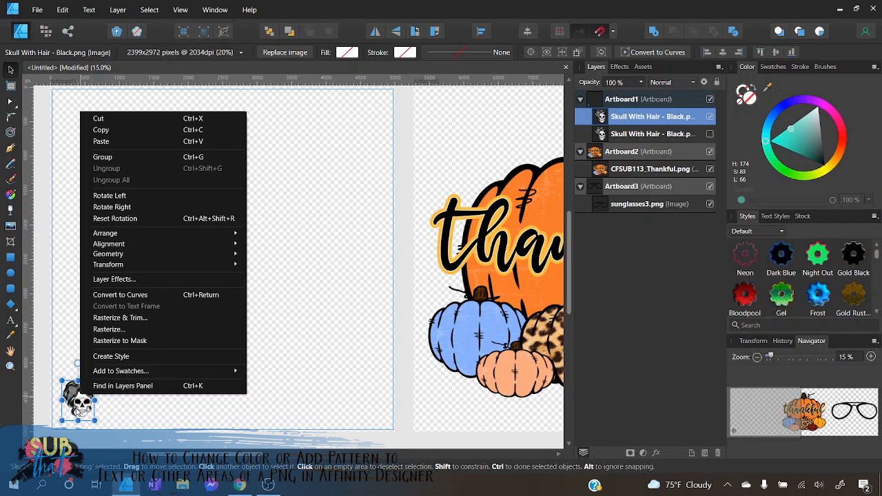
pyautogui.click(105, 333)
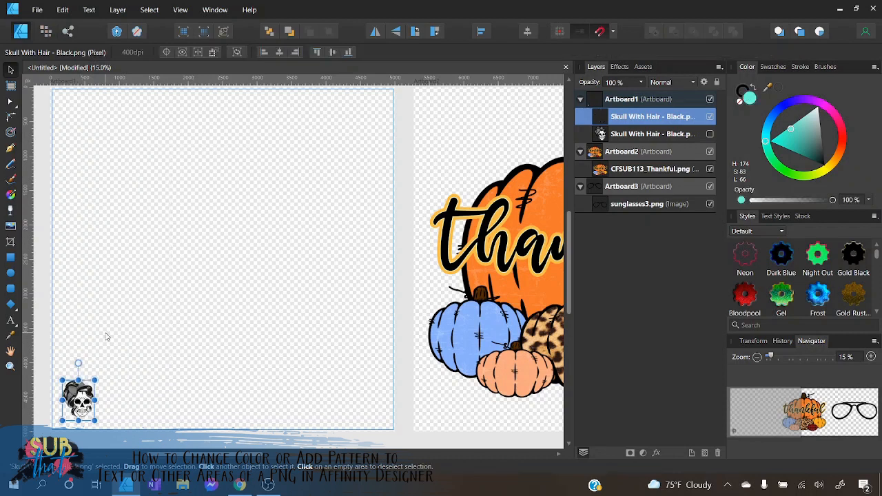
# - Scale the rasterized skull copy back up to nearly artboard height, show the original image, and offset the copy over it
pyautogui.moveTo(95, 379); pyautogui.dragTo(366, 117)
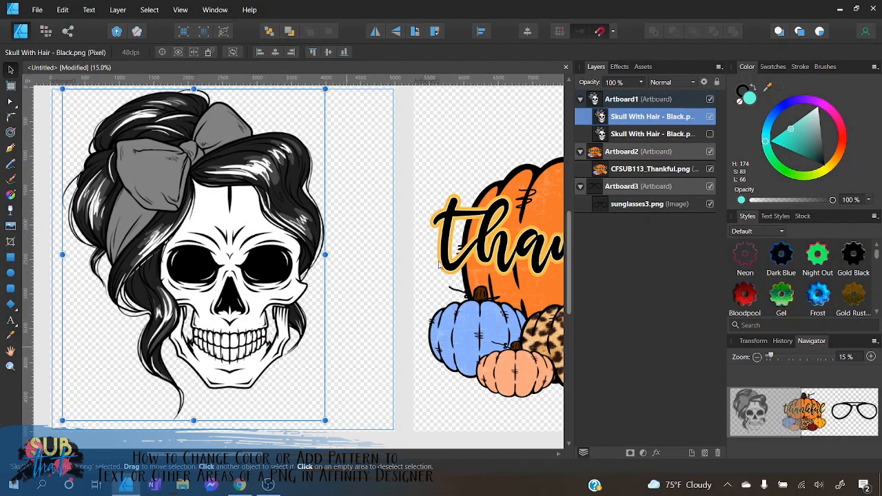
pyautogui.click(710, 135)
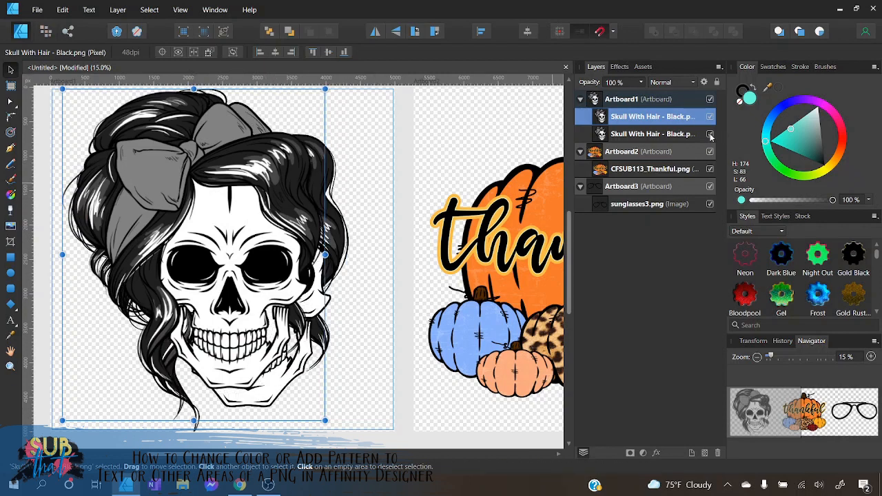
pyautogui.moveTo(271, 242); pyautogui.dragTo(270, 195)
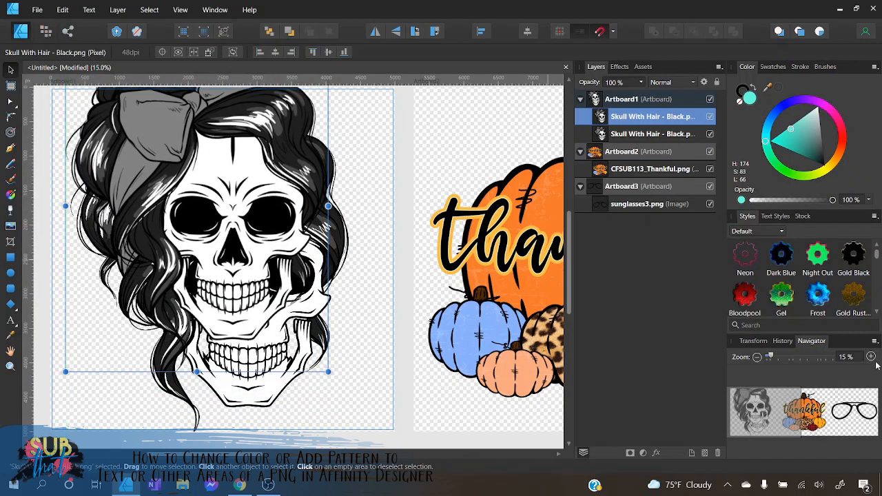
# - Compare the edge sharpness of the rasterized skull copy and the original up close, shifting the copy to uncover the original
pyautogui.click(872, 357)
pyautogui.click(872, 357)
pyautogui.click(872, 357)
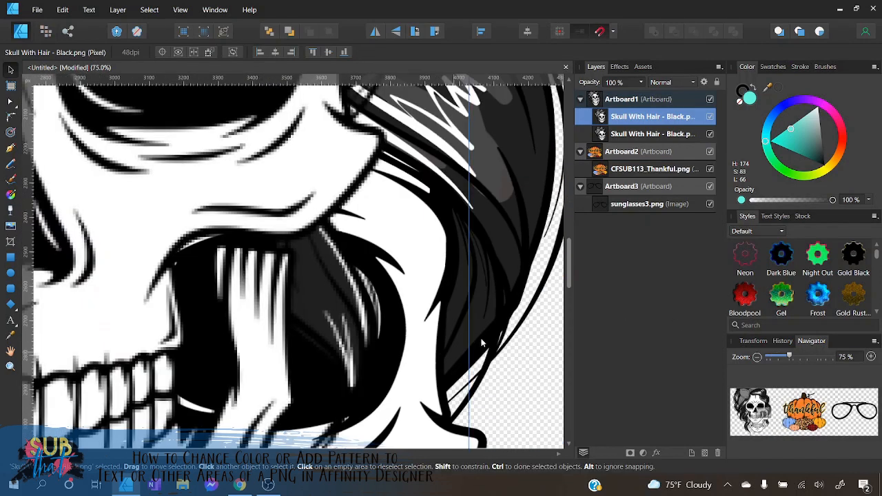
pyautogui.moveTo(358, 314); pyautogui.dragTo(279, 400)
pyautogui.moveTo(255, 293); pyautogui.dragTo(278, 341)
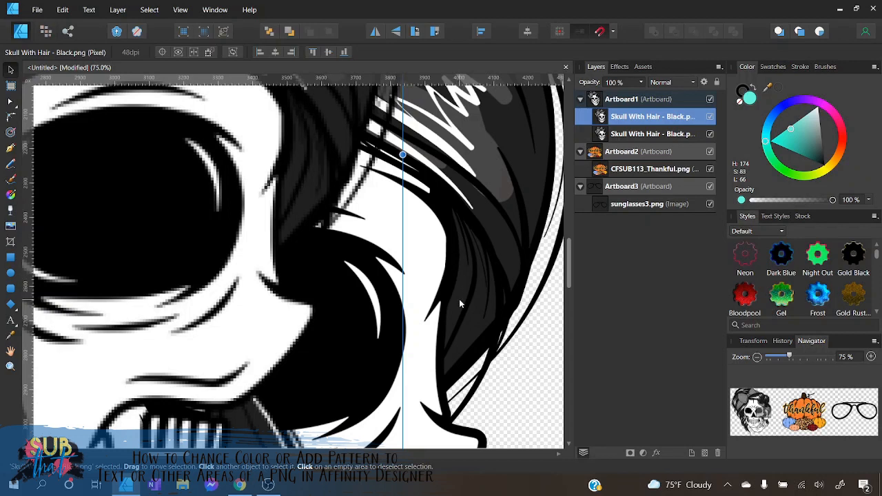
pyautogui.click(465, 280)
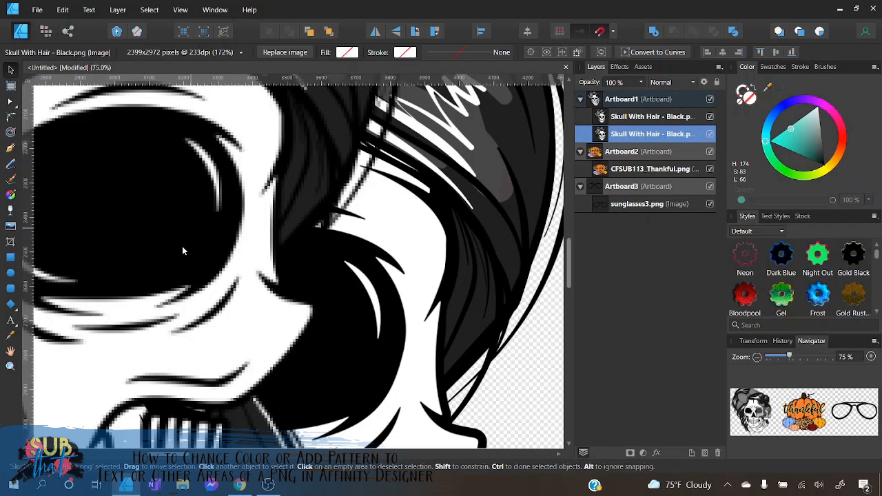
# - Delete the rasterized skull copy from the first artboard
pyautogui.click(757, 357)
pyautogui.click(757, 356)
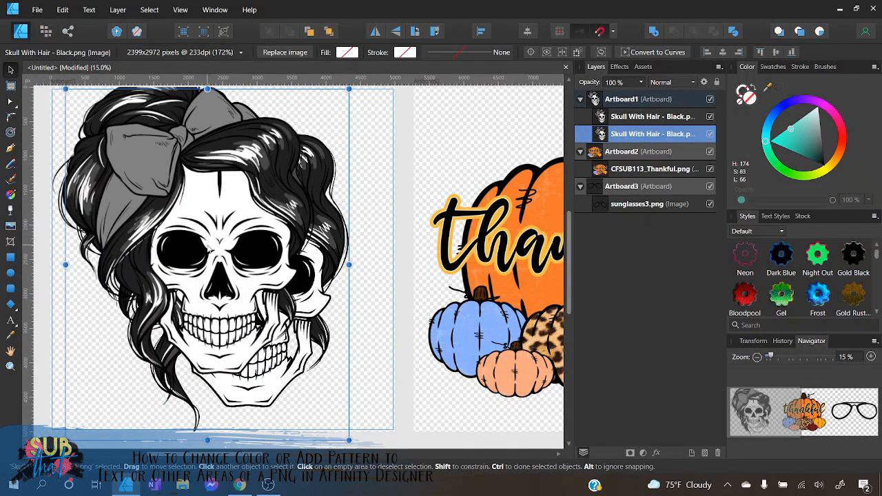
pyautogui.click(653, 117)
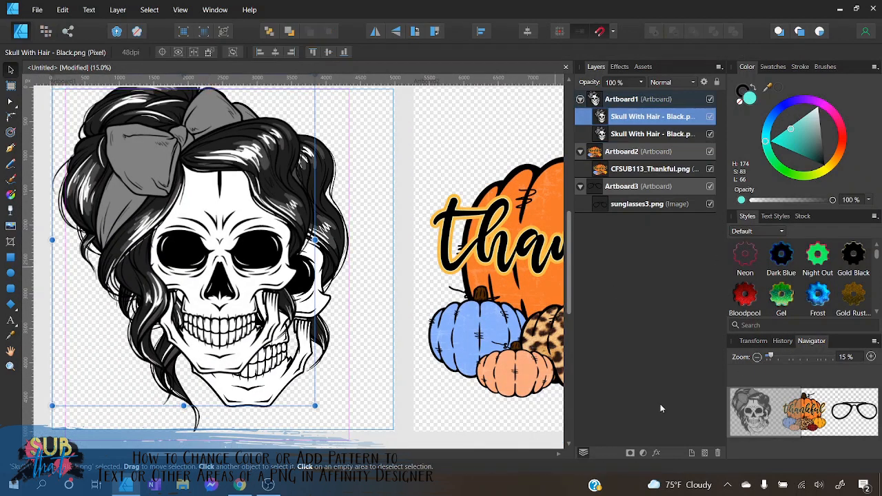
pyautogui.click(717, 453)
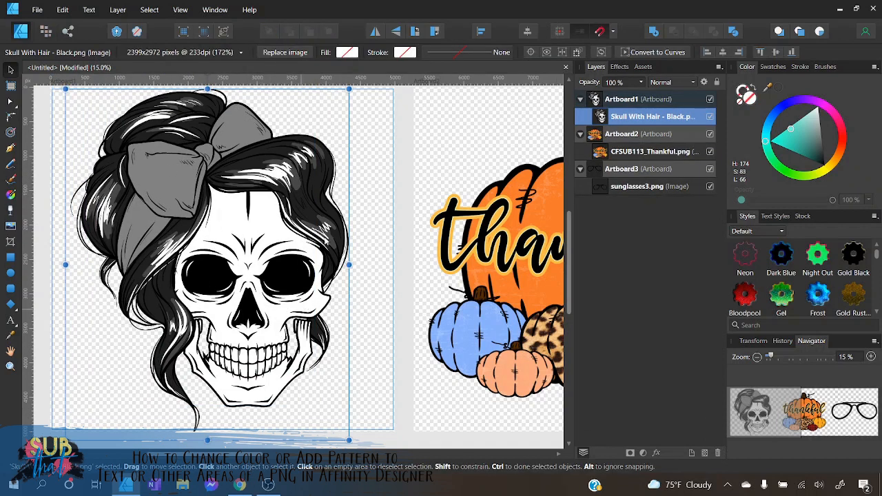
# - Rasterize the original skull image at its full size
pyautogui.scroll(1, 357, 170)
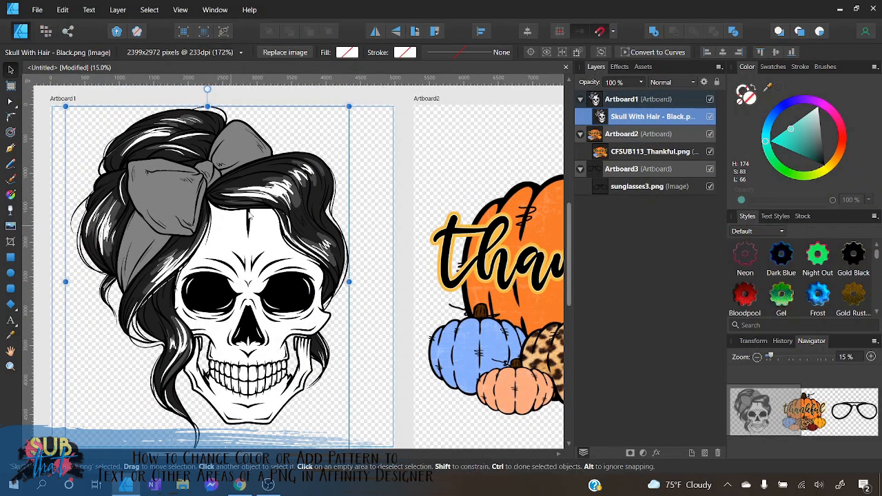
pyautogui.rightClick(159, 318)
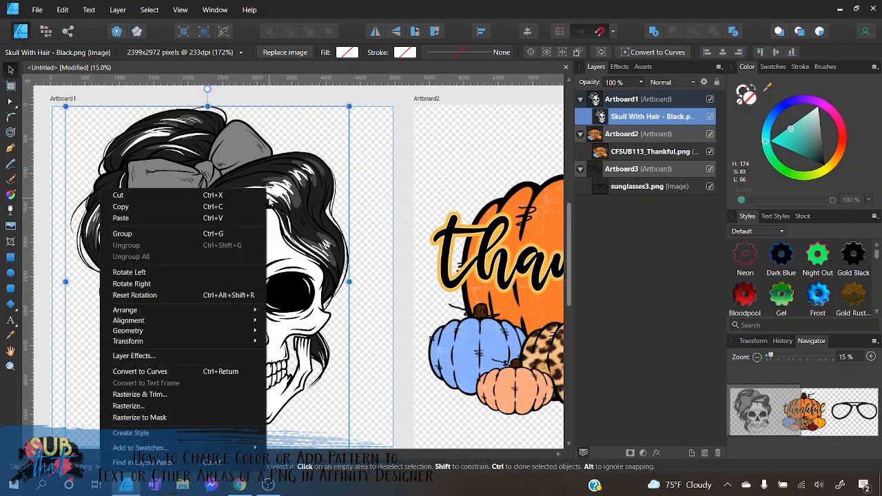
pyautogui.click(156, 407)
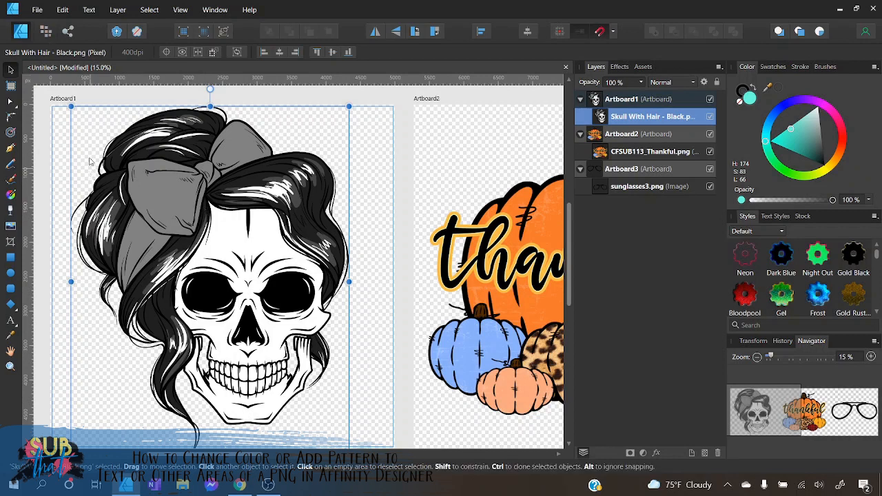
# - Switch to the Pixel Persona and marquee-select the upper part of the skull artwork down to the bottom of the eye sockets
pyautogui.click(45, 31)
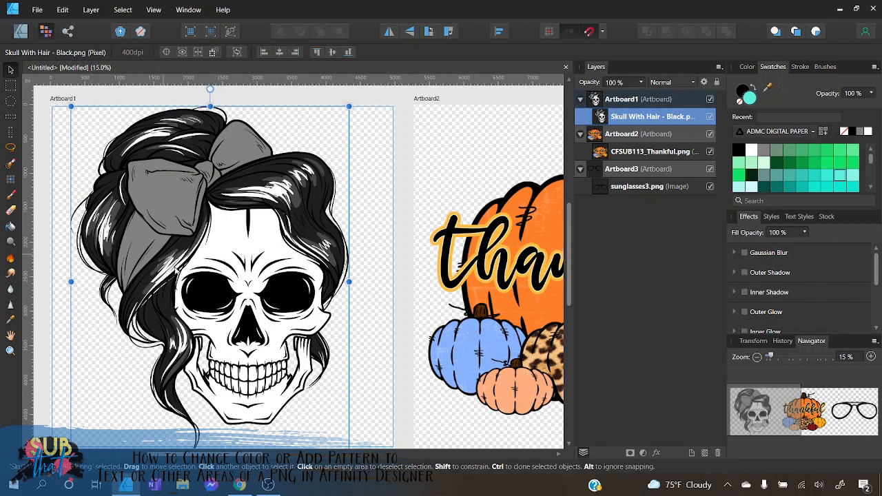
pyautogui.click(10, 84)
pyautogui.moveTo(83, 223); pyautogui.dragTo(385, 306)
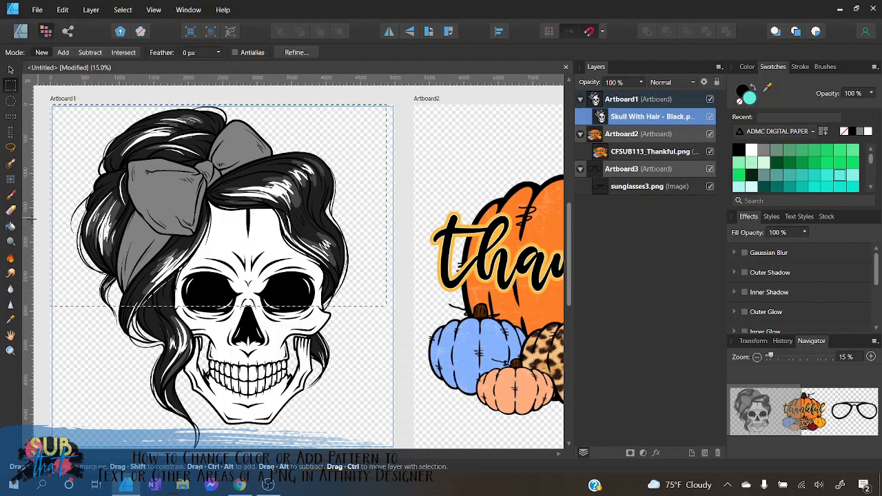
# - Flood-fill the hair bow and the skull's right-hand eye socket with a turquoise swatch, keeping the tolerance at 6%
pyautogui.click(9, 228)
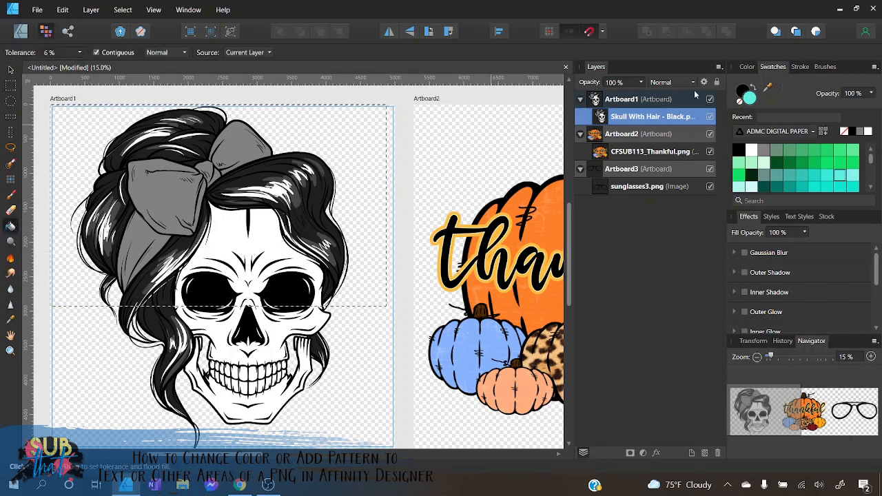
pyautogui.click(747, 67)
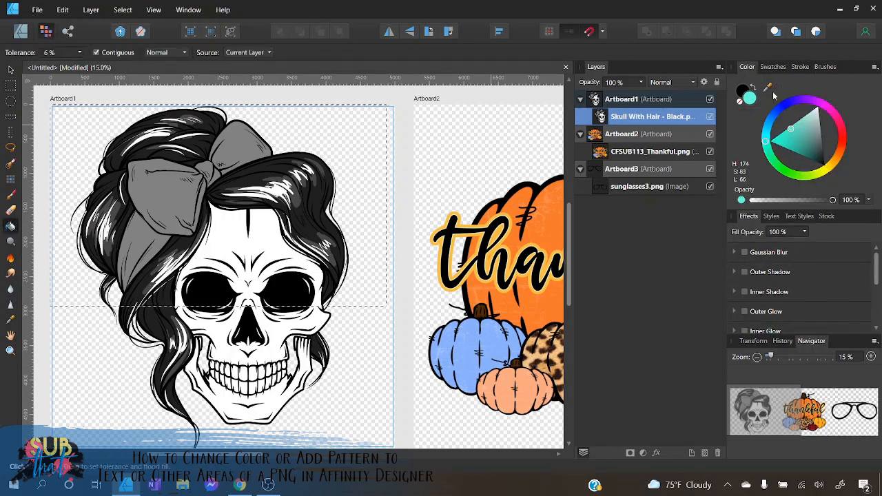
pyautogui.click(773, 66)
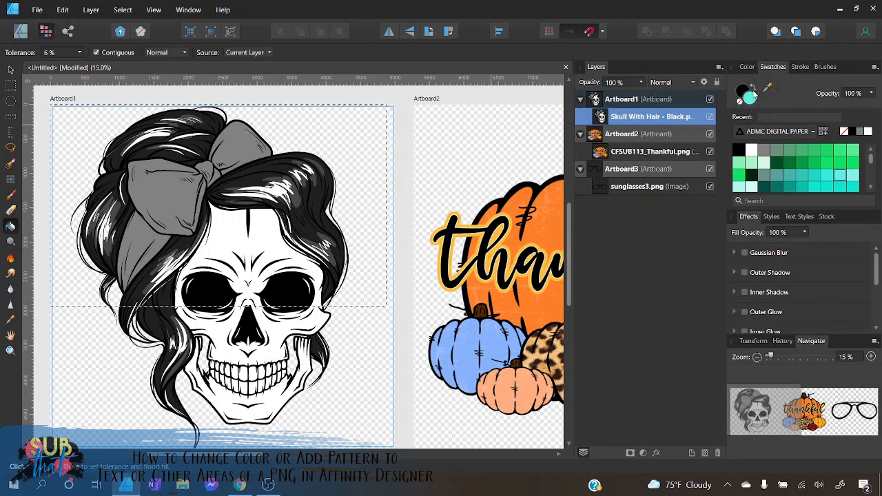
pyautogui.click(803, 189)
pyautogui.click(815, 179)
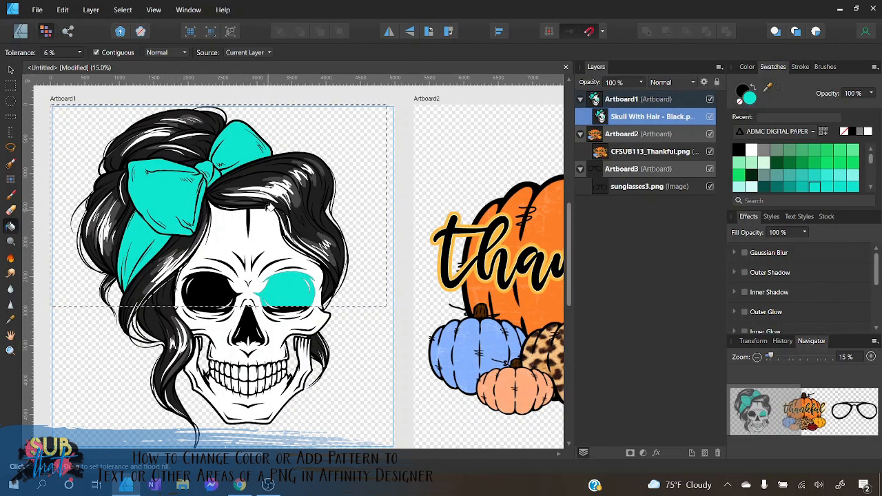
# - Move the marquee-selected upper half of the skull up and to the left, away from the lower half
pyautogui.click(10, 70)
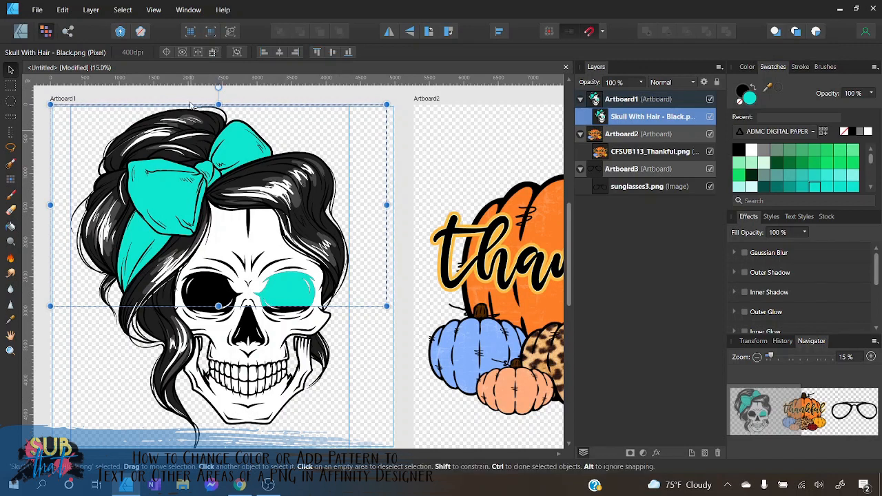
pyautogui.moveTo(263, 207); pyautogui.dragTo(247, 171)
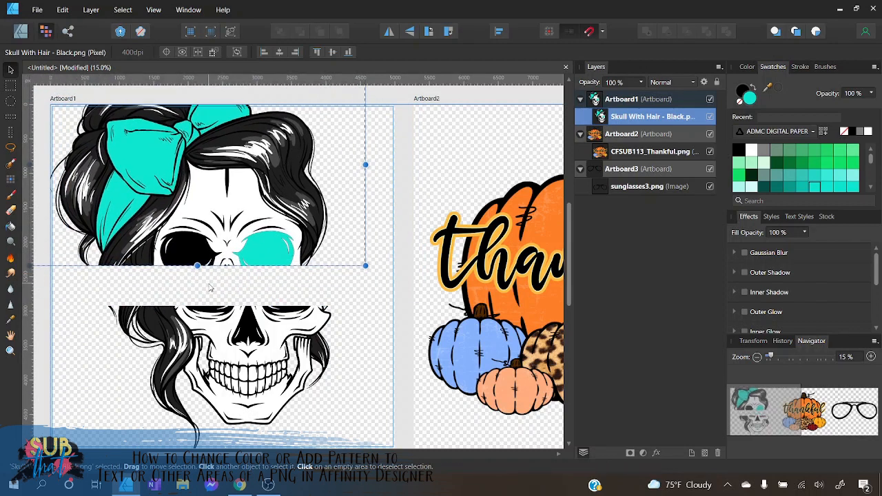
# - Move the upper half of the skull back down onto the lower half and clear the pixel selection
pyautogui.moveTo(248, 217); pyautogui.dragTo(273, 264)
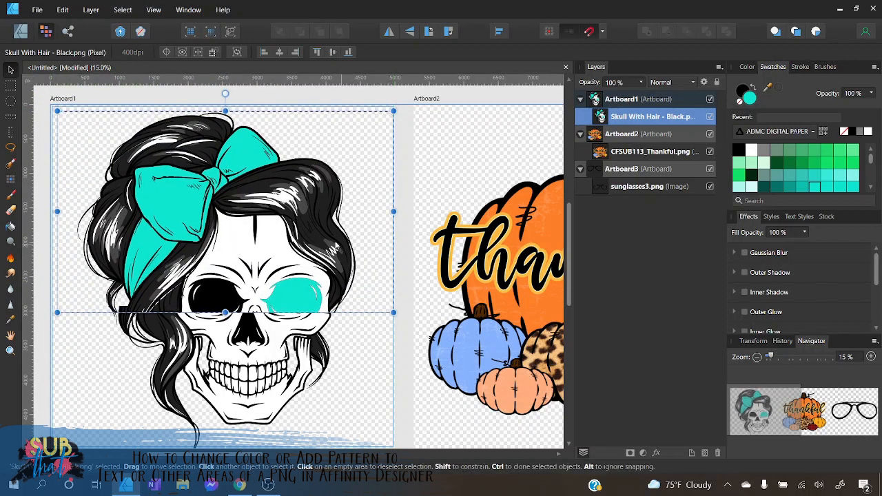
pyautogui.click(123, 9)
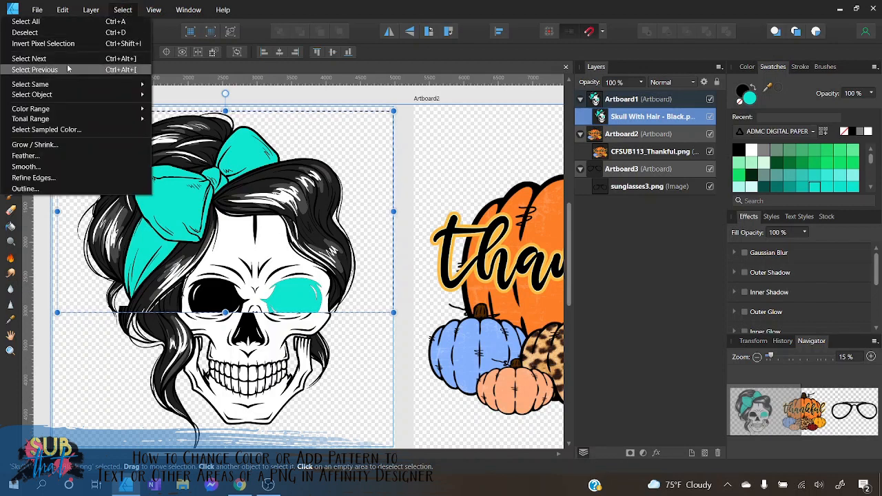
pyautogui.click(54, 32)
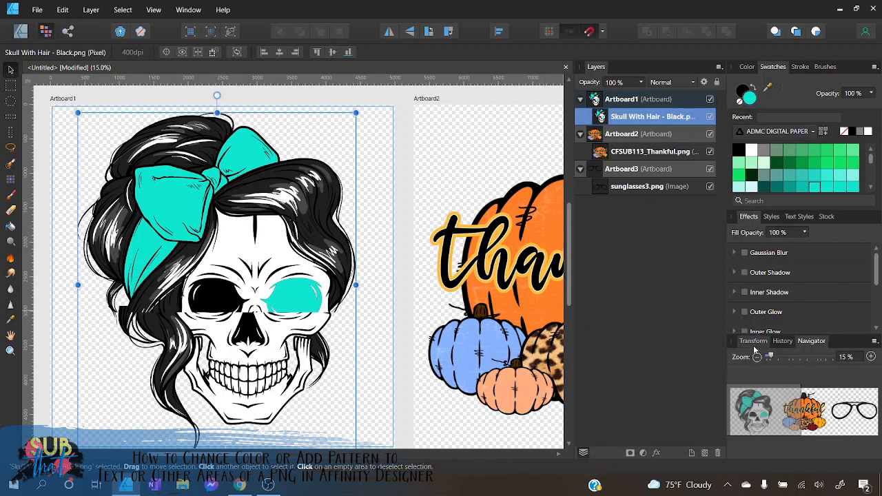
# - Roll the document history back to the Add Image state of the skull artwork
pyautogui.click(783, 341)
pyautogui.scroll(10, 841, 418)
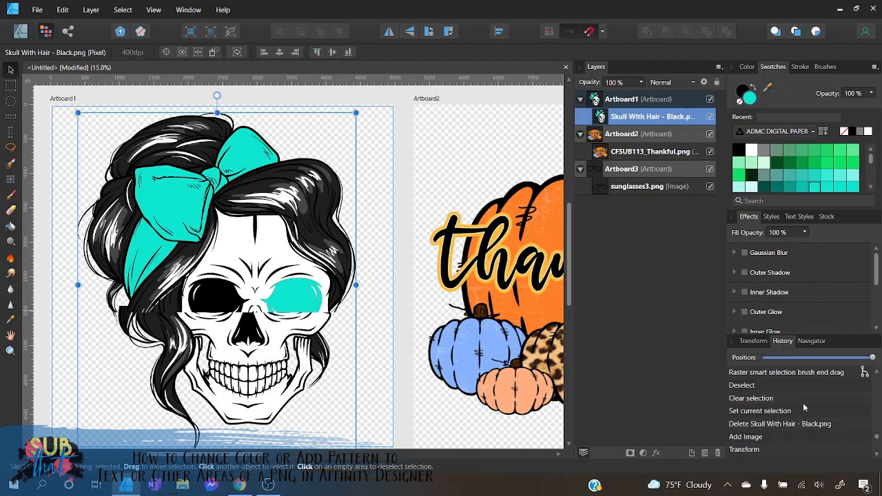
pyautogui.scroll(-1, 803, 407)
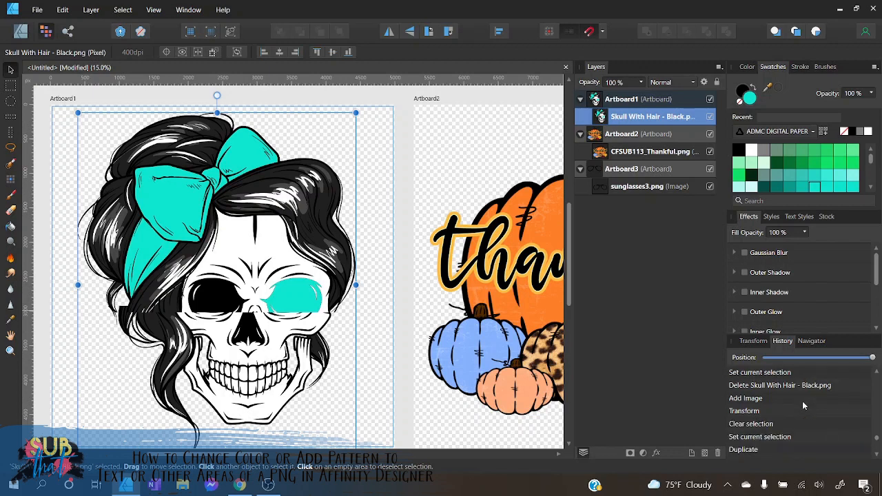
pyautogui.click(757, 399)
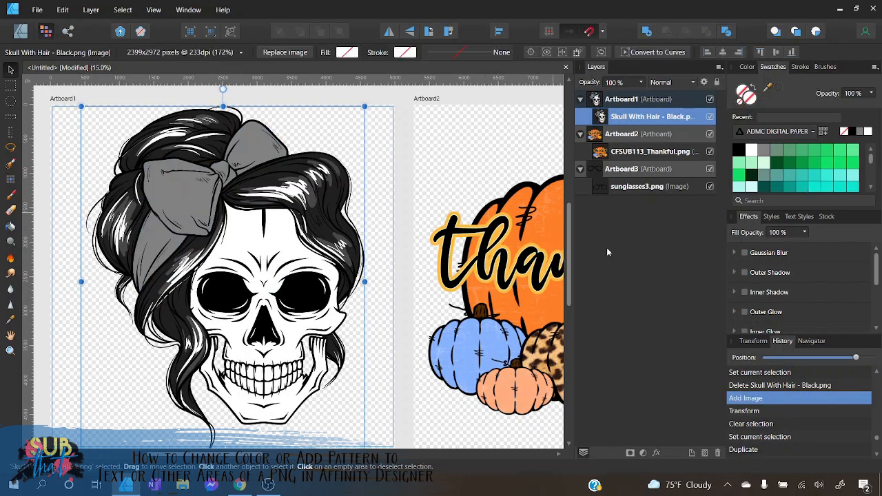
# - Widen the layer list for readability and rasterize the skull image on Artboard1
pyautogui.moveTo(573, 256); pyautogui.dragTo(548, 257)
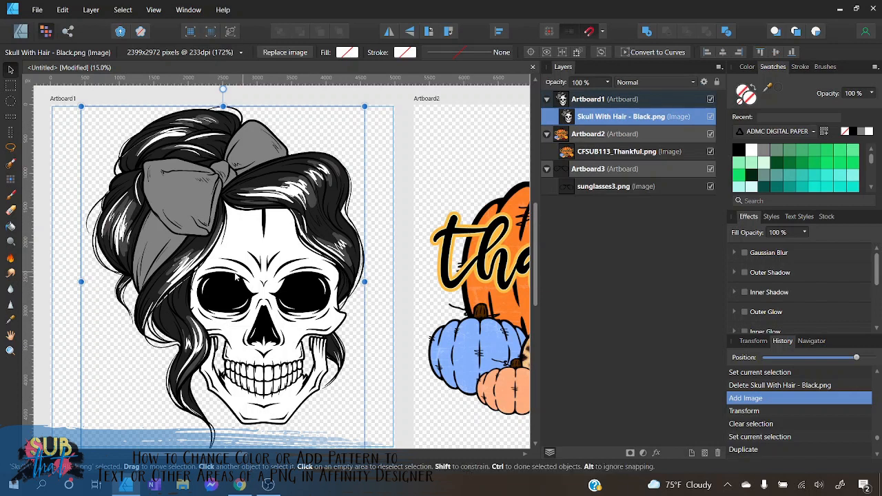
pyautogui.rightClick(214, 248)
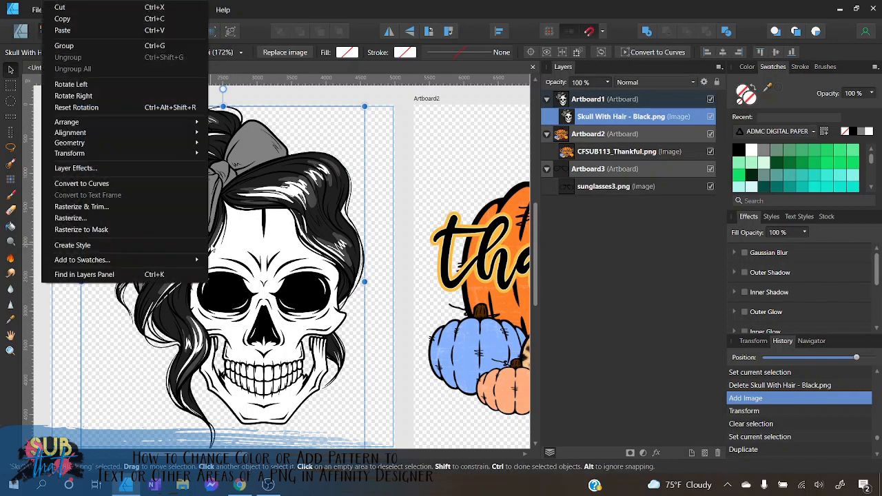
pyautogui.click(134, 217)
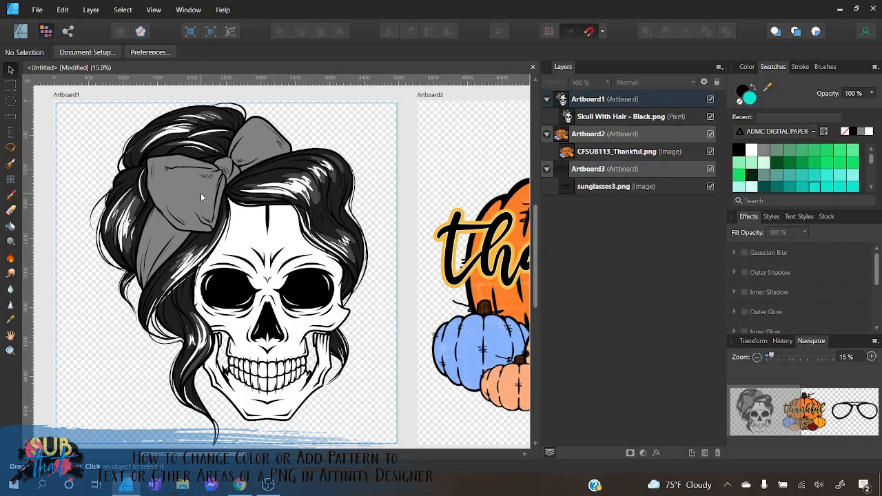
# - Select the skull's gray hair bow by sampled color, with the tolerance set to 1%
pyautogui.click(123, 10)
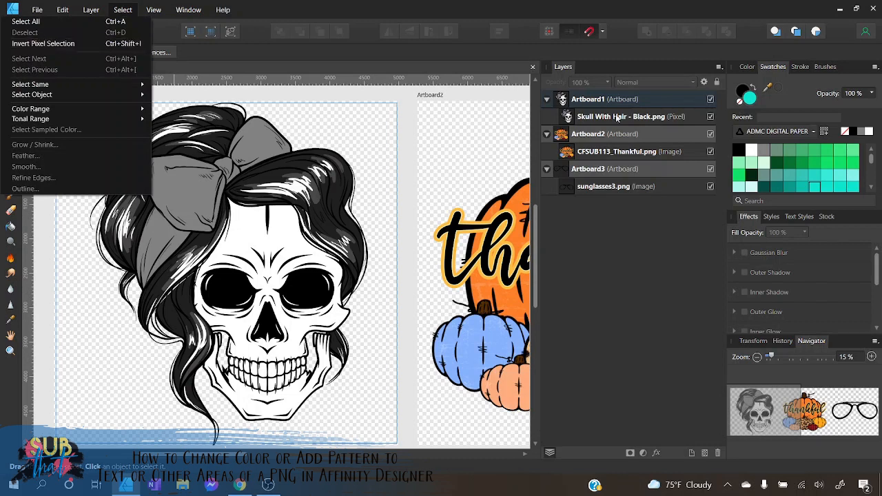
pyautogui.click(245, 229)
pyautogui.click(123, 9)
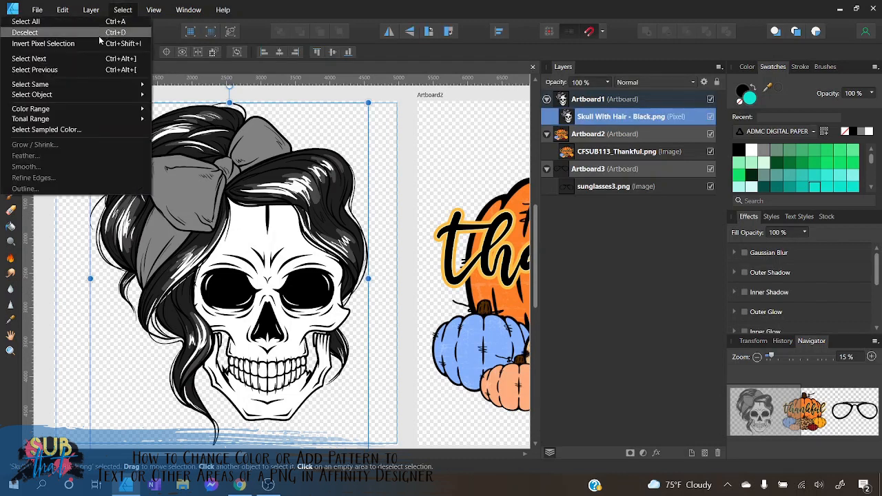
pyautogui.click(41, 129)
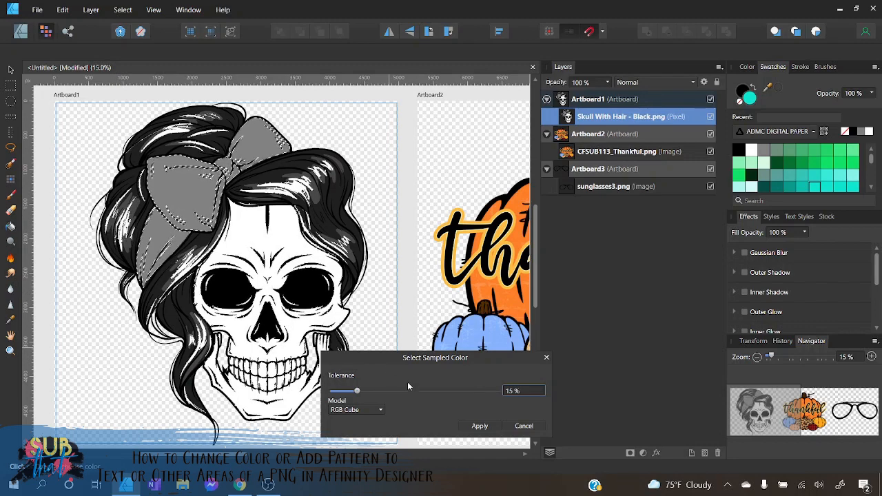
pyautogui.moveTo(357, 391); pyautogui.dragTo(335, 393)
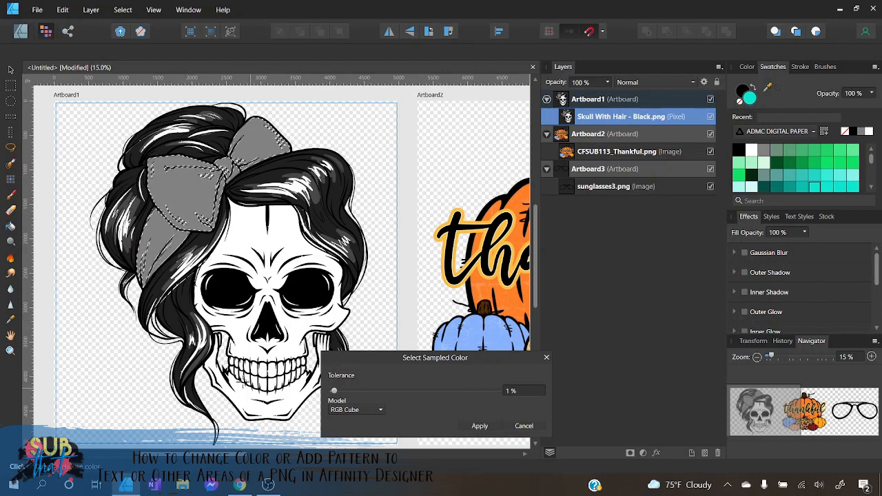
pyautogui.click(481, 427)
pyautogui.press('v')
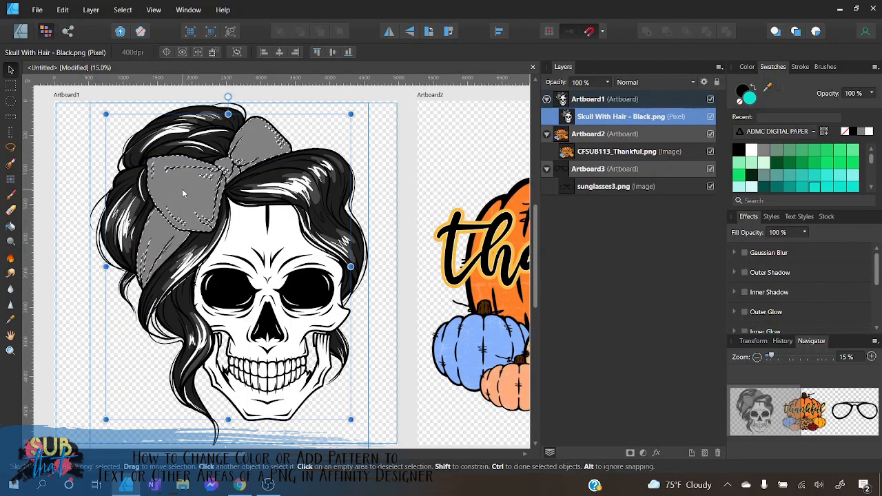
# - In the Designer Persona, apply a bitmap fill to the selected bow using the pattern file USA Patriotic Glitter 2 SDP (7)
pyautogui.click(21, 32)
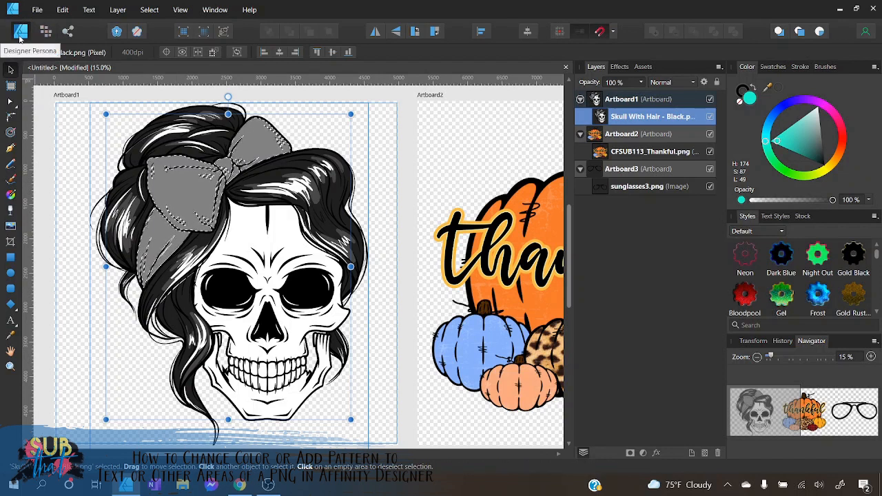
pyautogui.click(11, 196)
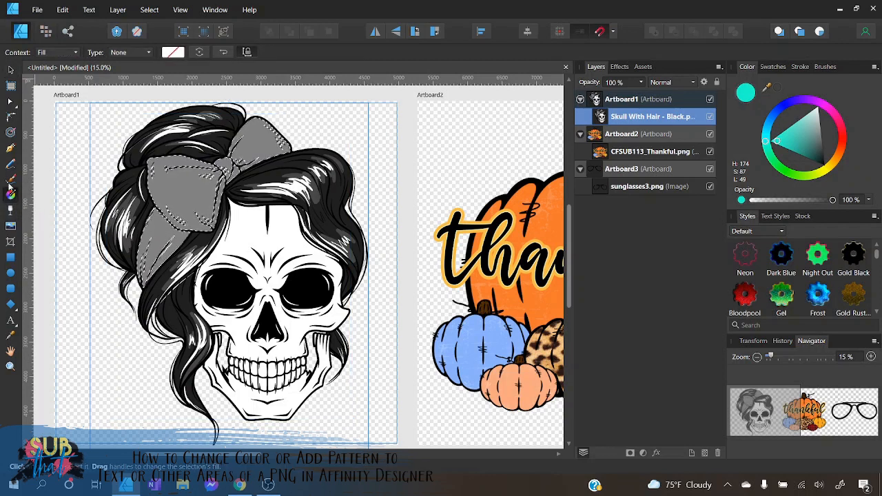
pyautogui.click(130, 53)
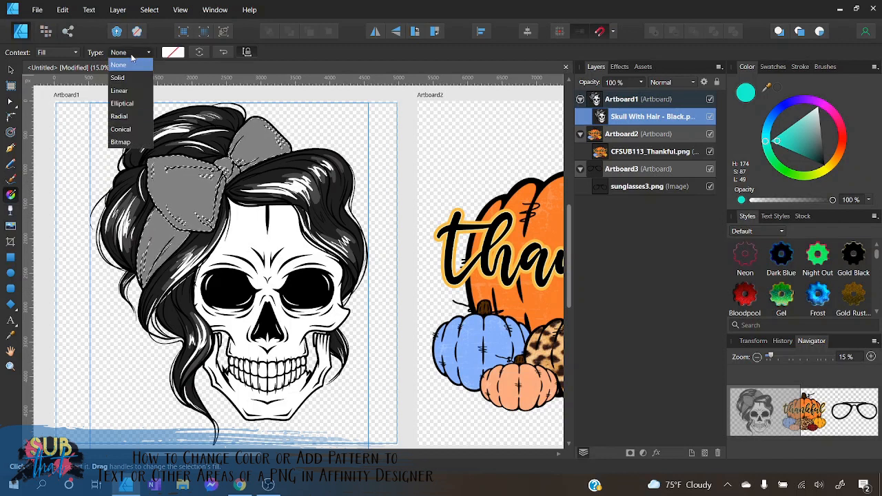
pyautogui.click(120, 141)
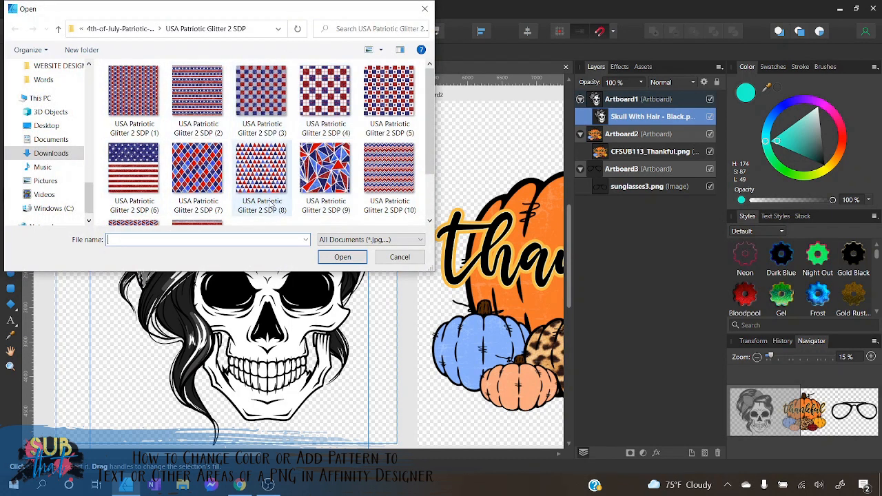
pyautogui.click(197, 169)
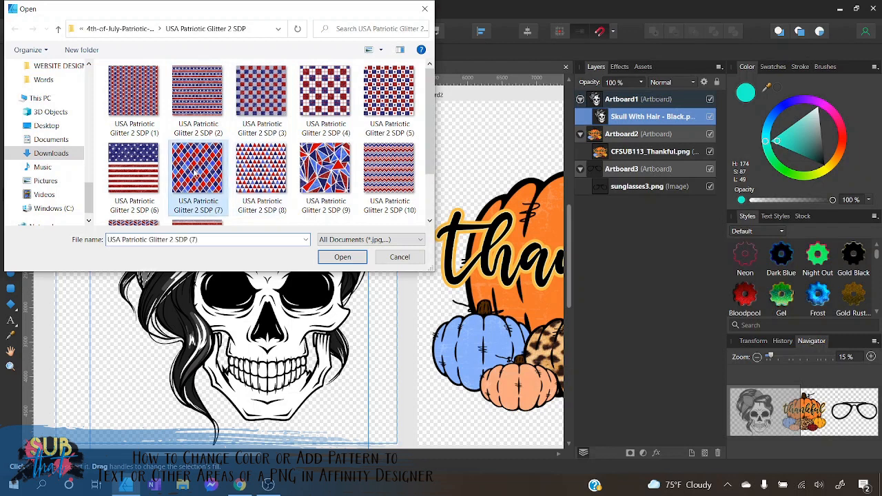
pyautogui.click(343, 258)
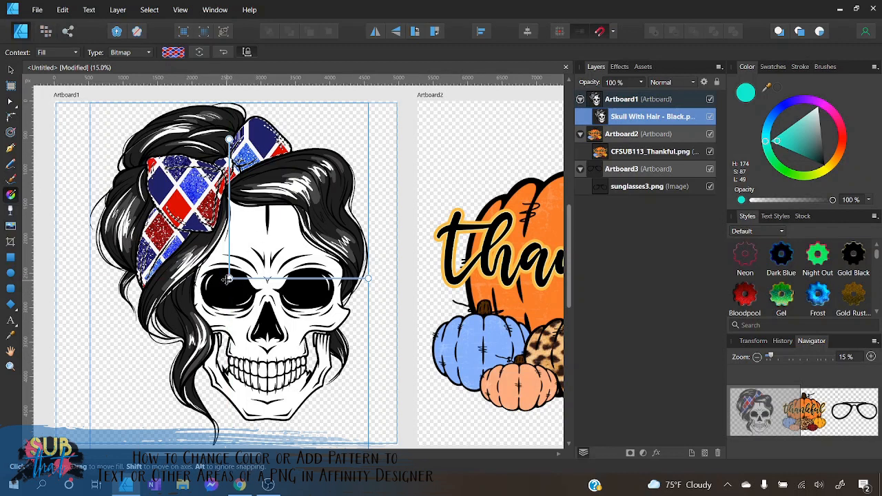
# - Center the bitmap pattern on the bow, scale it down, and tilt it slightly using the fill handles
pyautogui.moveTo(229, 279); pyautogui.dragTo(211, 186)
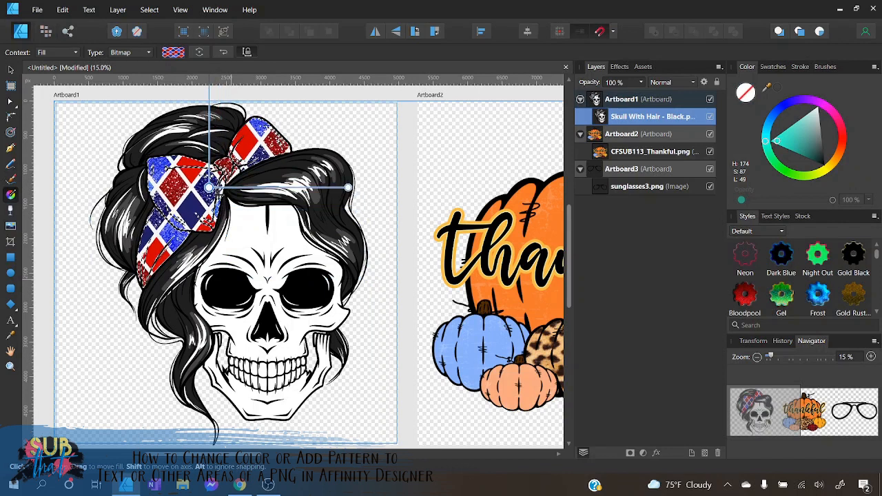
pyautogui.scroll(2, 284, 254)
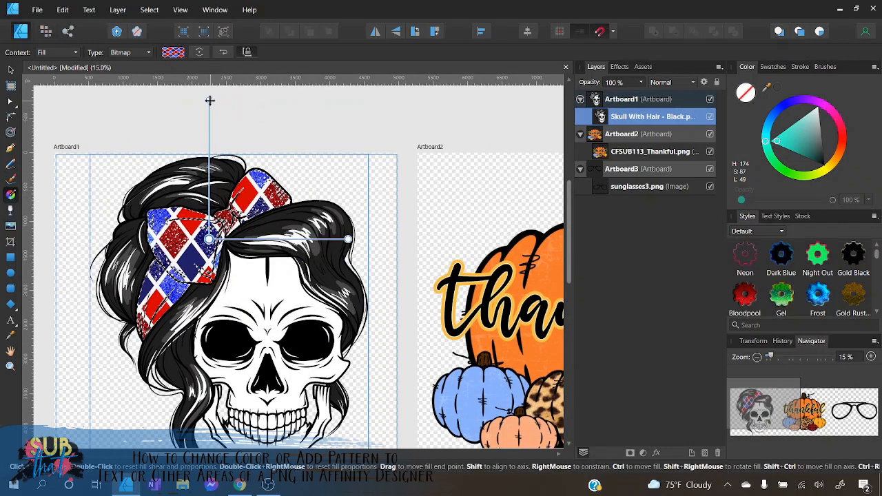
pyautogui.moveTo(209, 100); pyautogui.dragTo(208, 154)
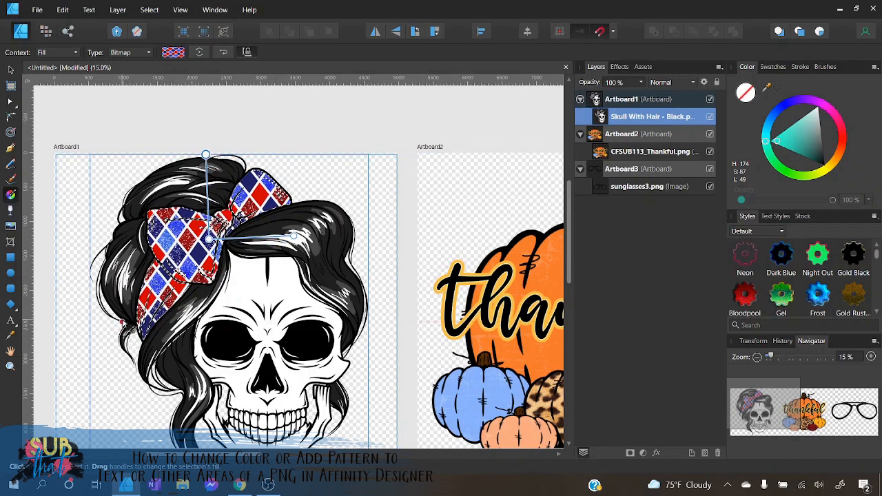
pyautogui.moveTo(206, 154); pyautogui.dragTo(199, 182)
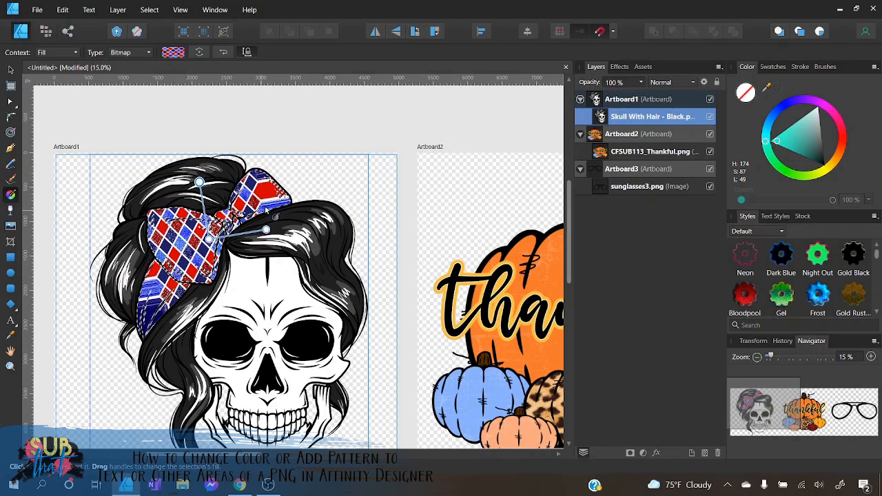
pyautogui.moveTo(199, 182); pyautogui.dragTo(208, 155)
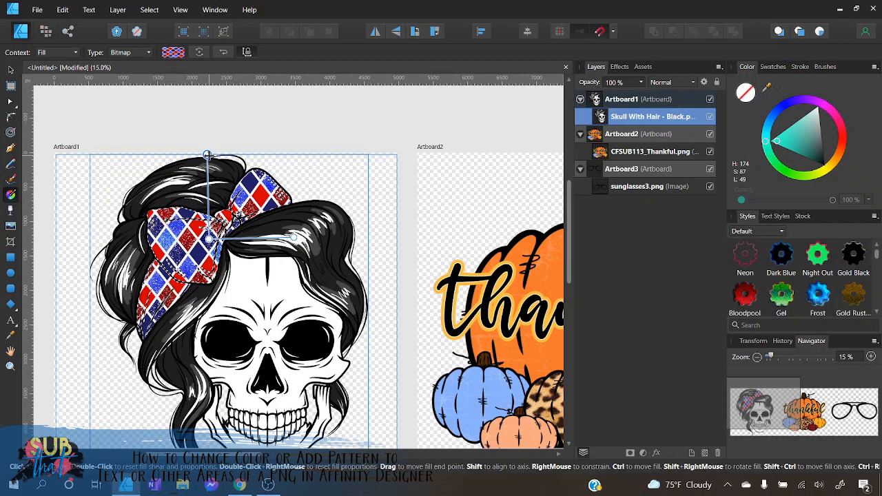
pyautogui.moveTo(208, 154)
pyautogui.mouseDown()
pyautogui.moveTo(217, 168)
pyautogui.moveTo(203, 154)
pyautogui.mouseUp()
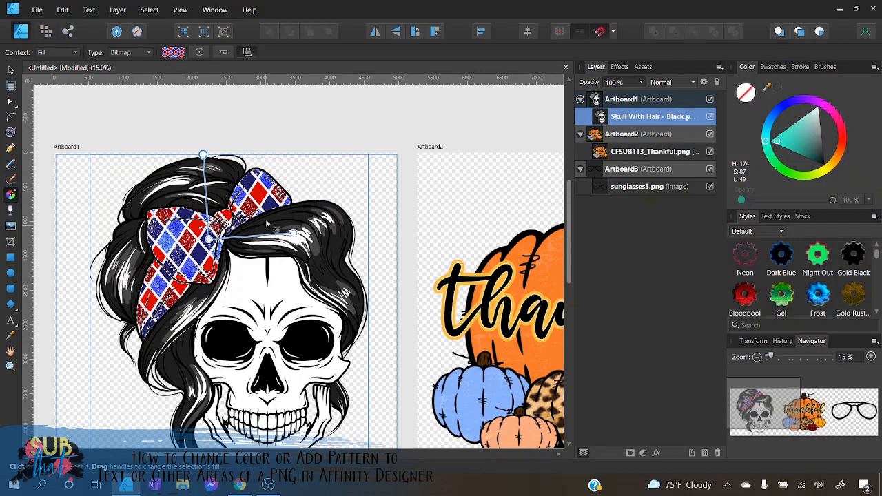
# - Clear the pixel selection around the patterned bow, leave the Fill tool, and deselect the skull layer
pyautogui.click(149, 11)
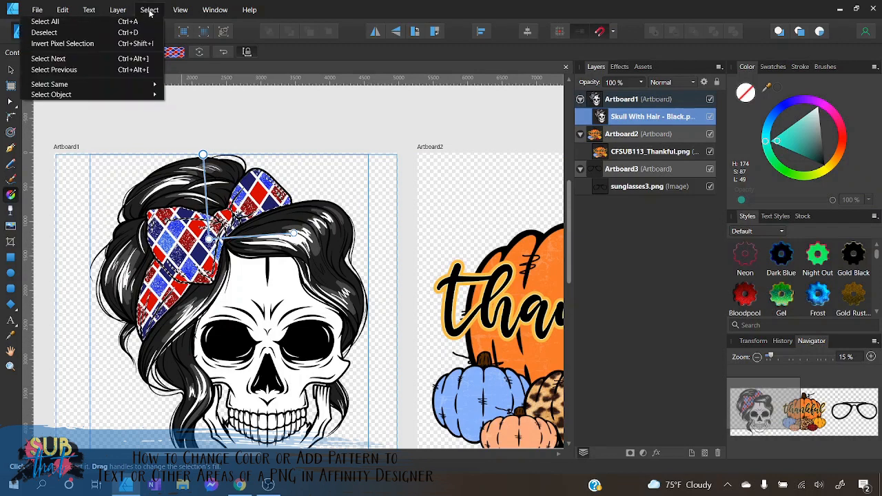
pyautogui.click(121, 36)
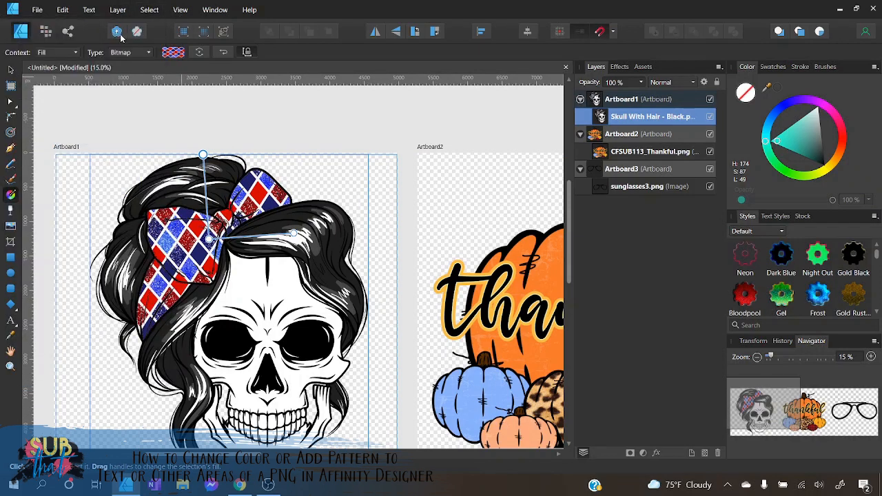
pyautogui.click(10, 69)
pyautogui.hotkey('ctrl', 'd')
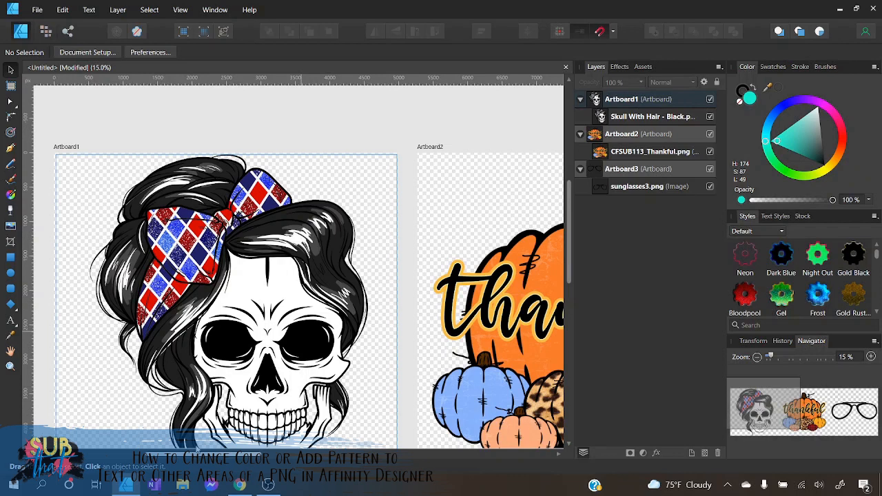
# - In the Pixel Persona, select the skull layer and set the Selection Brush to Subtract mode, checking its width setting
pyautogui.click(45, 32)
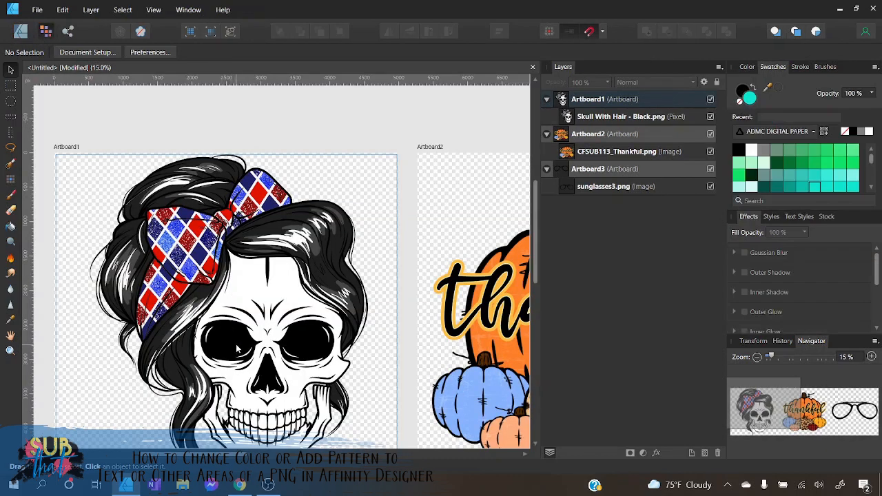
pyautogui.scroll(-1, 226, 341)
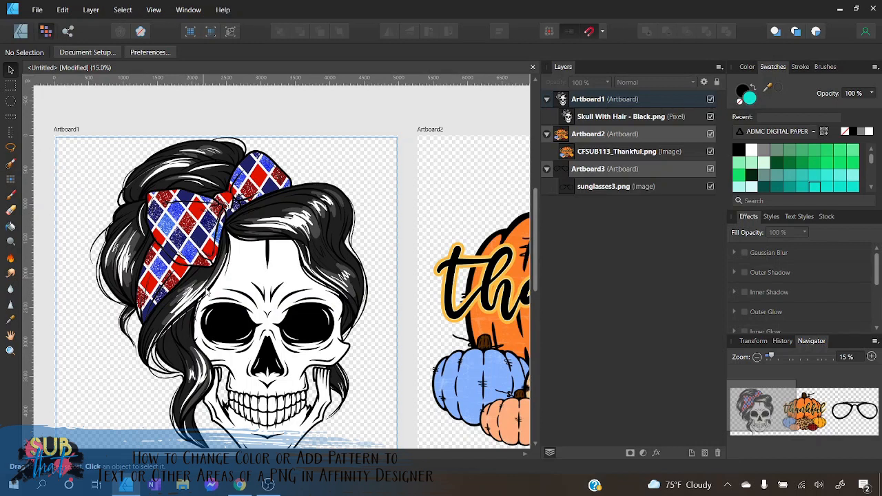
pyautogui.click(316, 240)
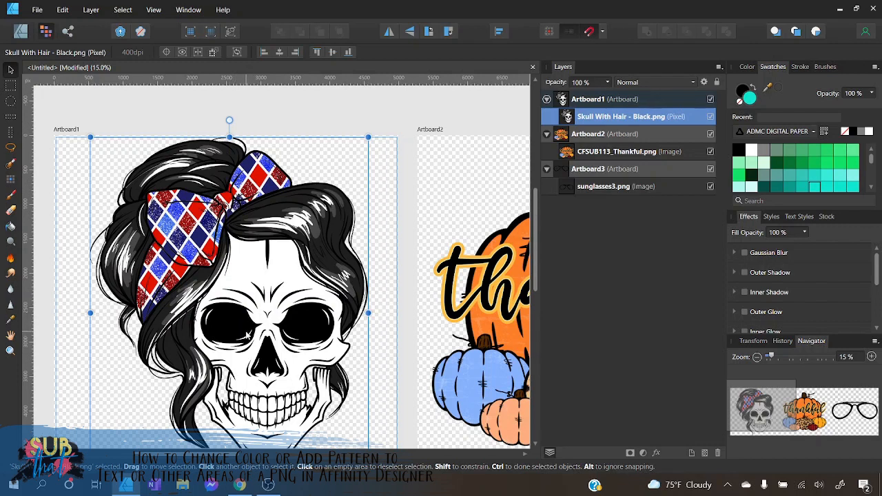
pyautogui.click(11, 165)
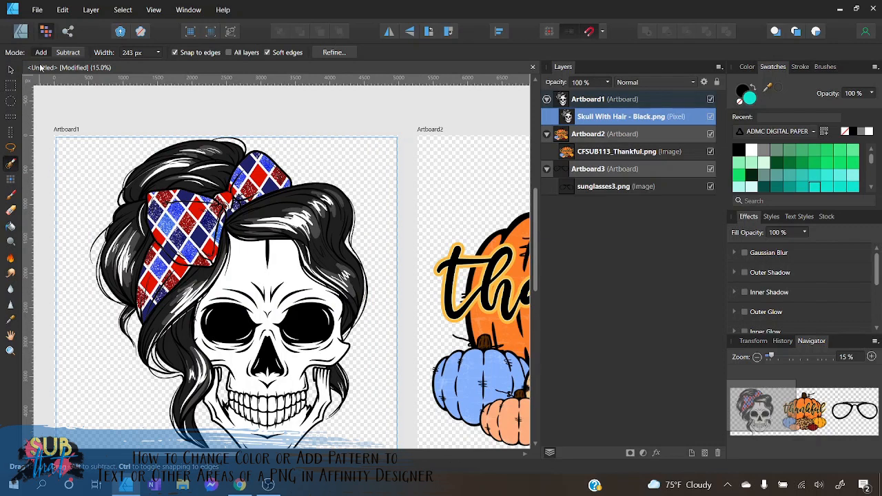
pyautogui.click(68, 54)
pyautogui.click(160, 53)
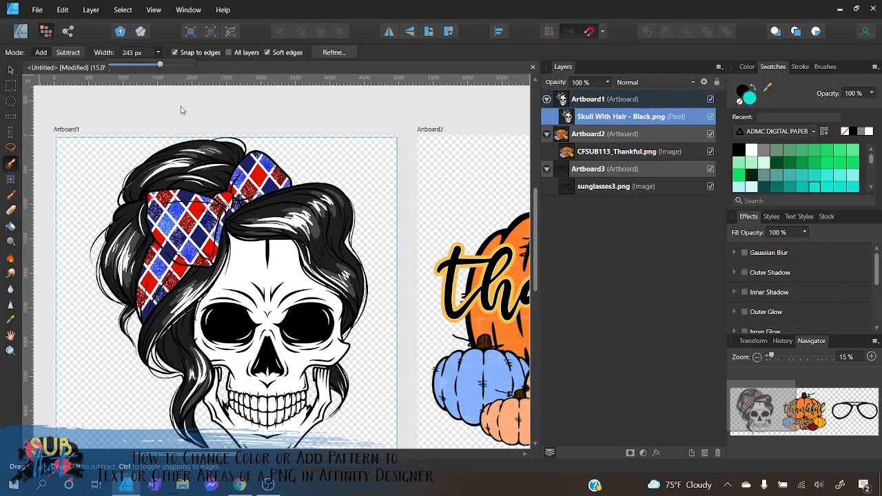
pyautogui.click(11, 164)
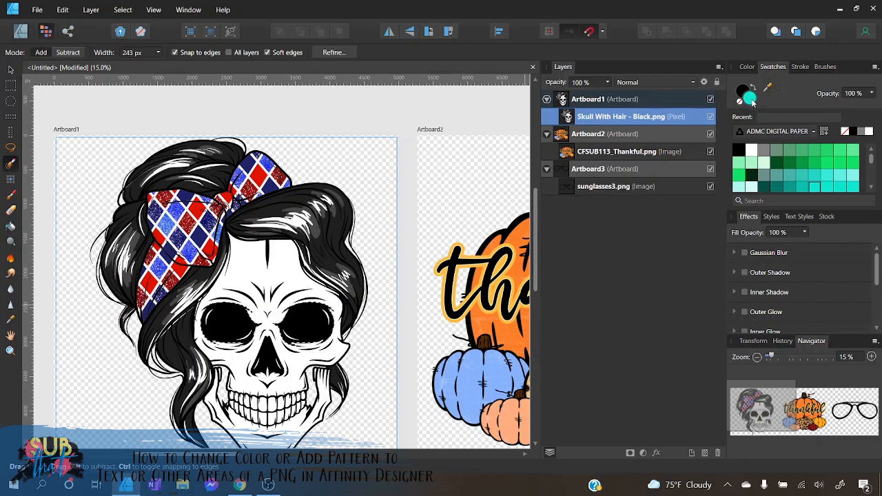
# - Flood-fill both of the skull's eye sockets with the turquoise fill color
pyautogui.click(10, 226)
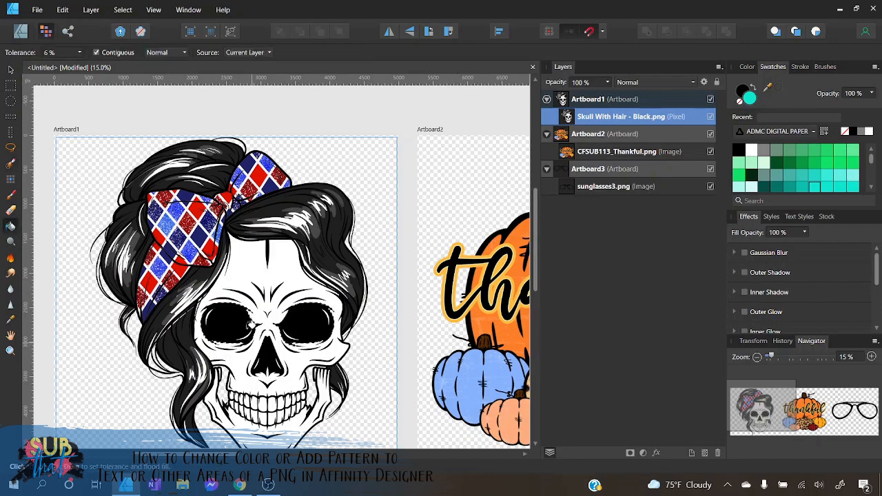
pyautogui.click(249, 324)
pyautogui.click(303, 324)
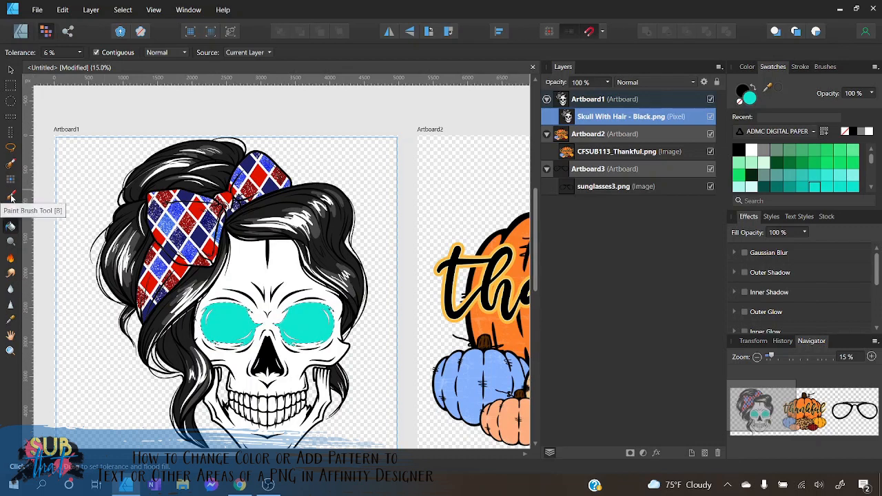
# - Put the Selection Brush in Subtract mode and set its width to 230 px for working around the skull's eyes
pyautogui.click(10, 163)
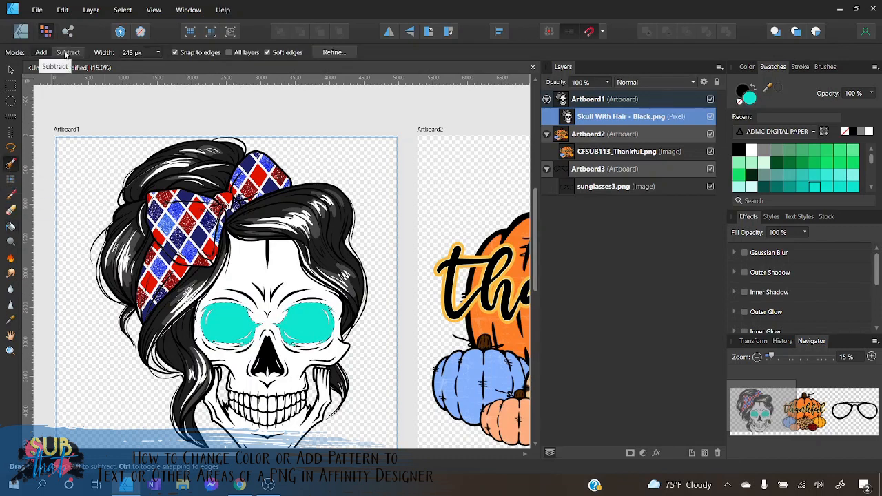
pyautogui.click(66, 54)
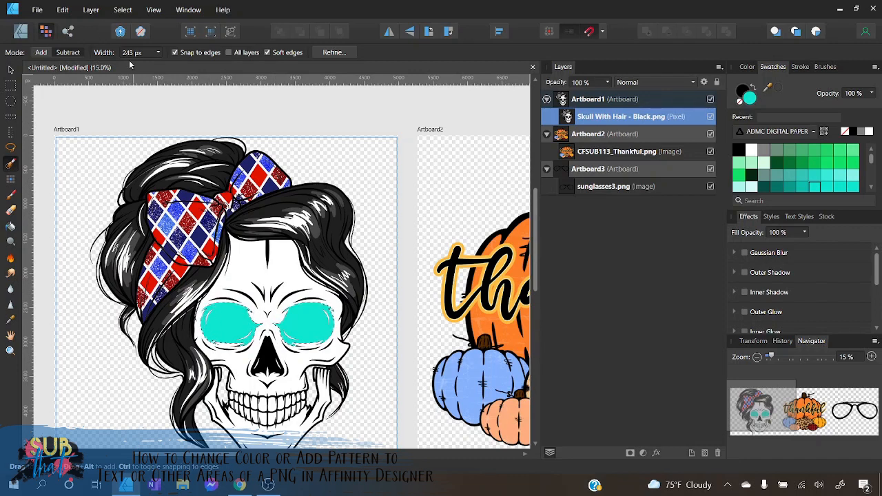
pyautogui.click(871, 357)
pyautogui.click(872, 357)
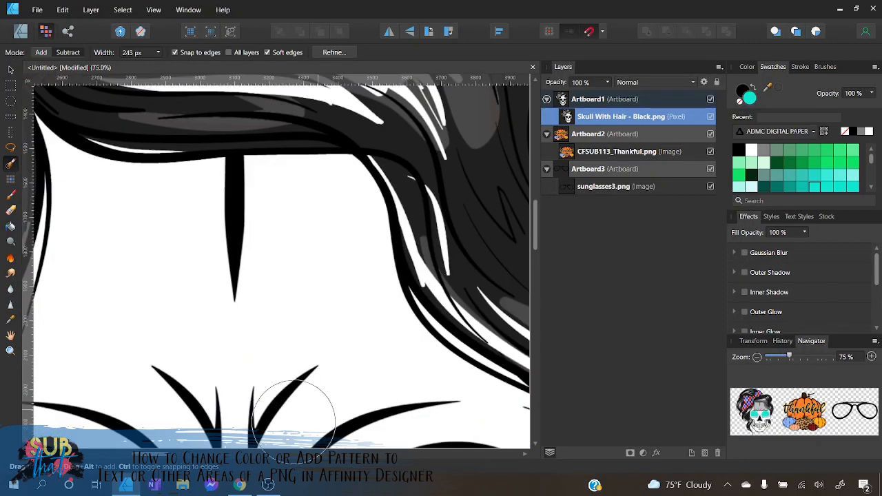
pyautogui.scroll(-5, 290, 409)
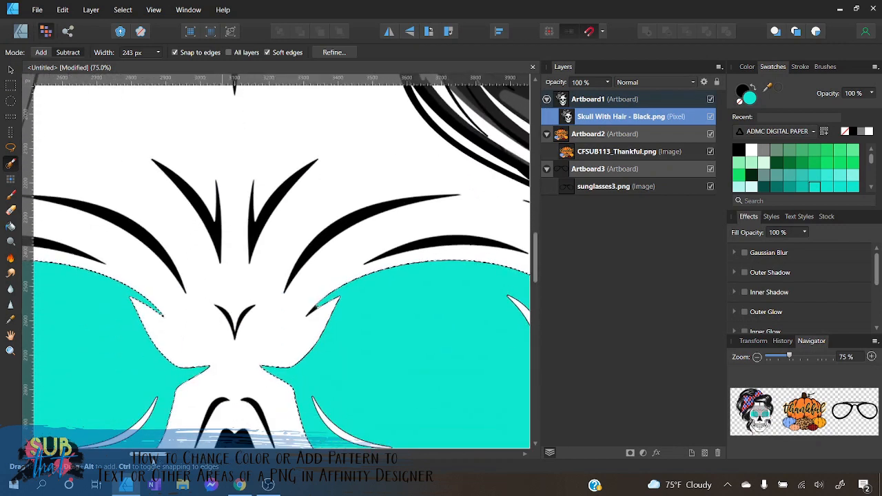
pyautogui.hscroll(-5, 166, 330)
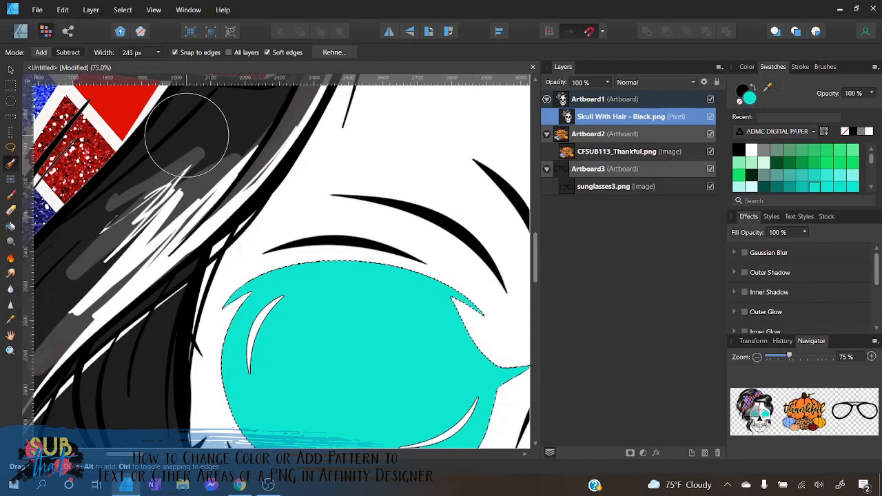
pyautogui.click(159, 53)
pyautogui.moveTo(160, 65); pyautogui.dragTo(159, 65)
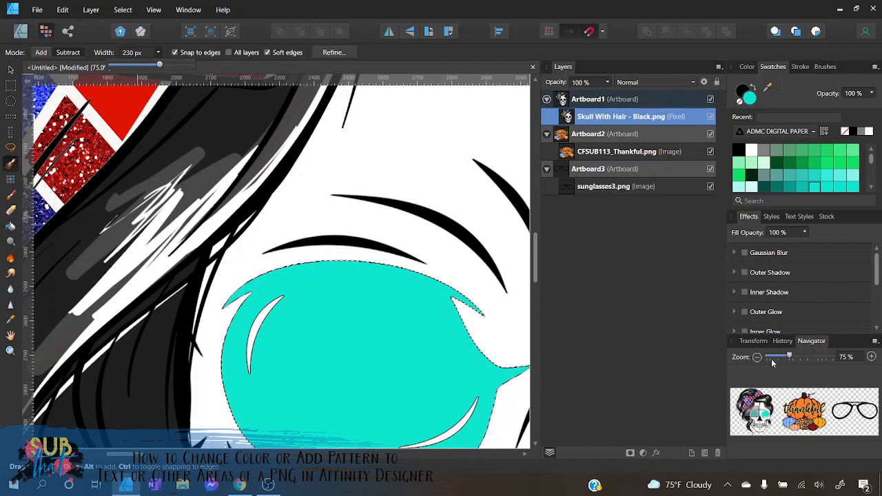
# - Clear the pixel selection around the skull's eyes
pyautogui.click(759, 356)
pyautogui.click(759, 357)
pyautogui.click(758, 357)
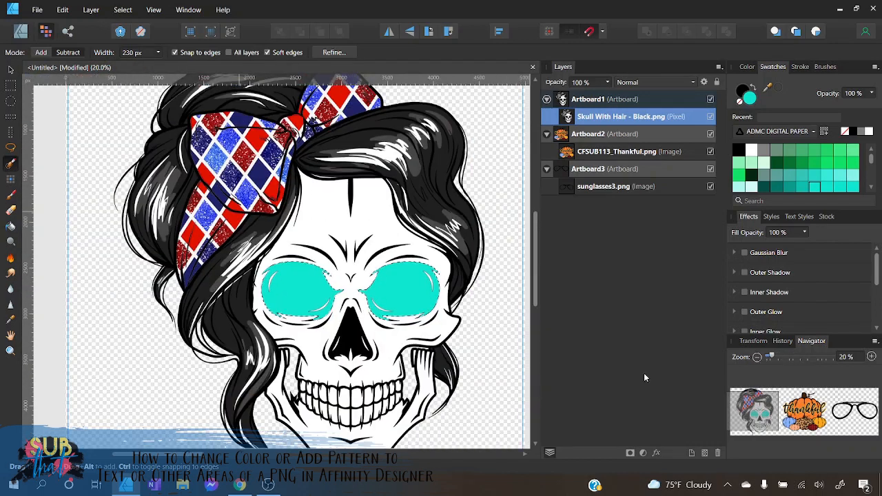
pyautogui.click(757, 357)
pyautogui.click(123, 9)
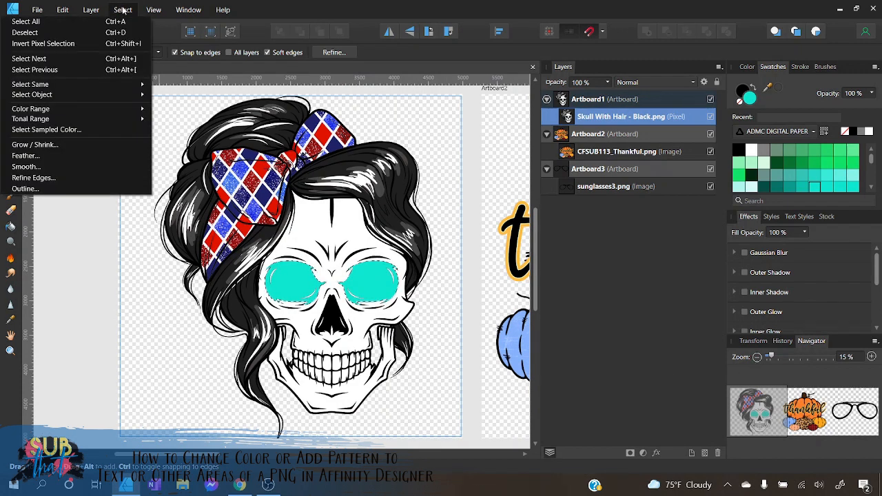
pyautogui.click(84, 32)
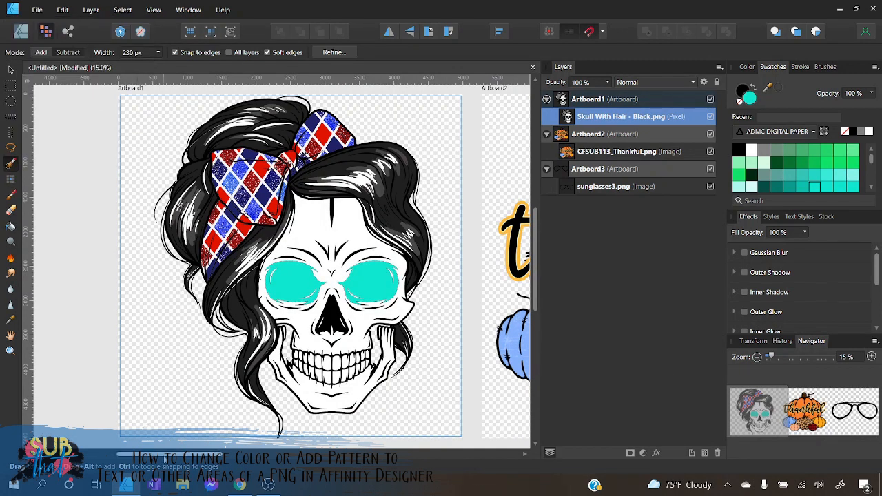
# - Select the CFSUB113_Thankful.png image on Artboard2 and rasterize it
pyautogui.moveTo(162, 467); pyautogui.dragTo(267, 469)
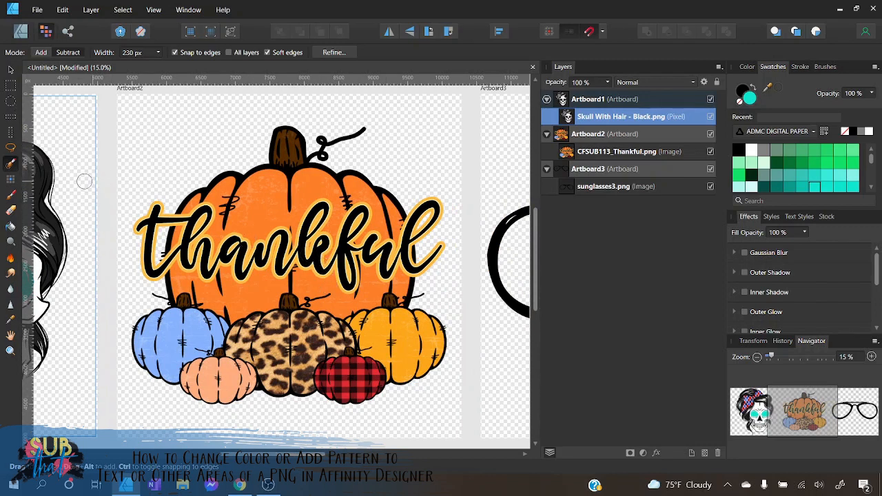
pyautogui.click(11, 69)
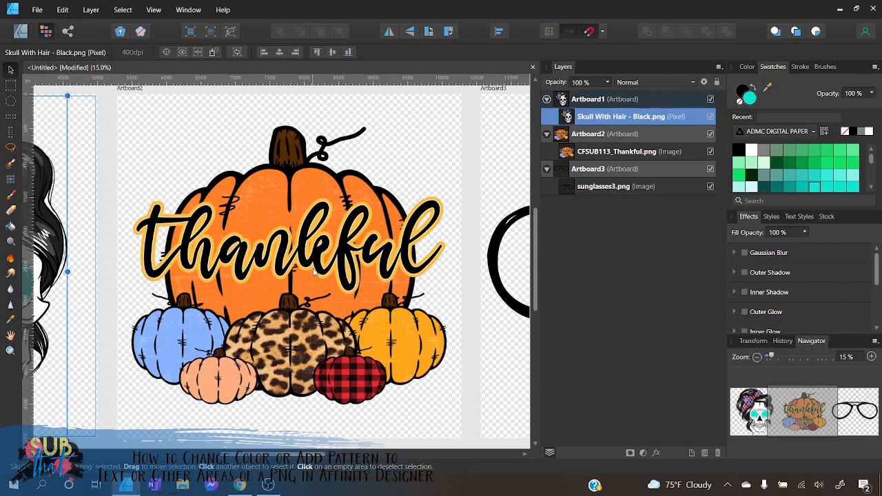
pyautogui.click(614, 151)
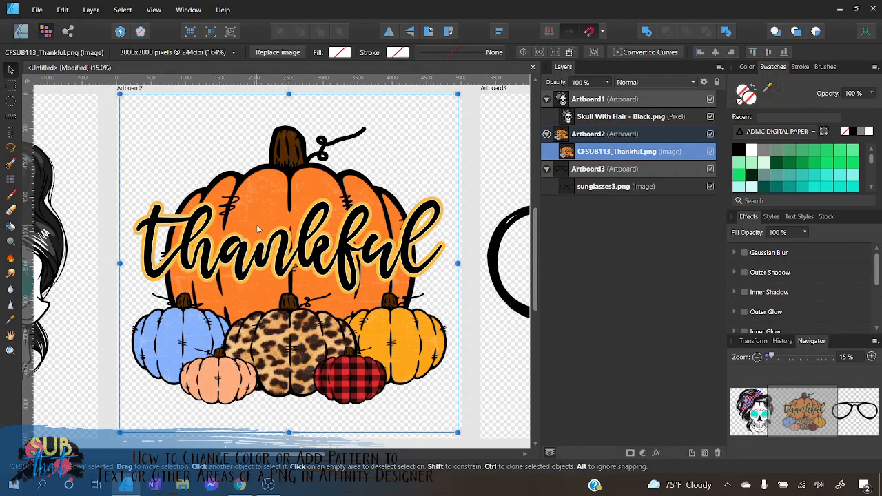
pyautogui.rightClick(302, 268)
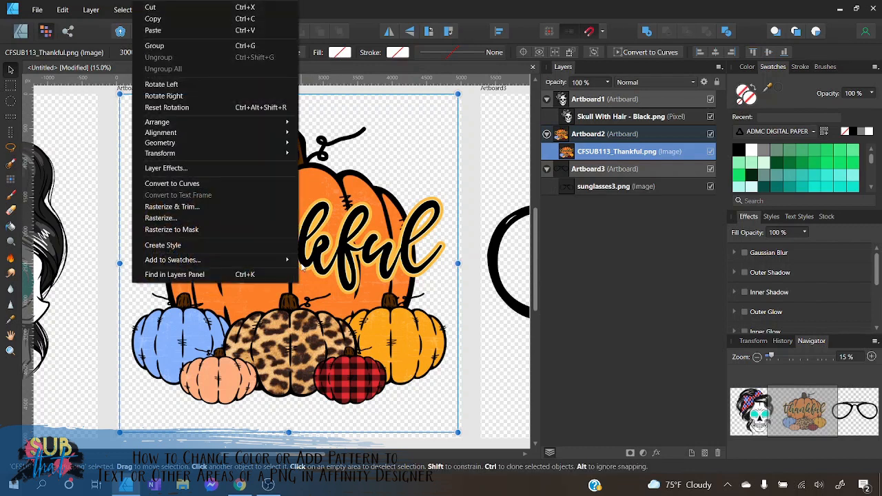
pyautogui.click(235, 218)
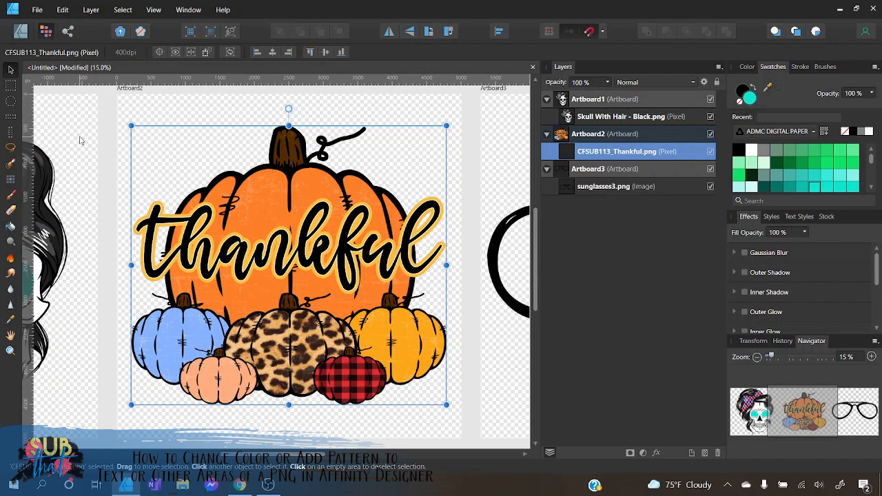
# - Marquee-select the area around the word thankful and flood-fill its black lettering with the blue sampled from the small blue pumpkin
pyautogui.click(13, 87)
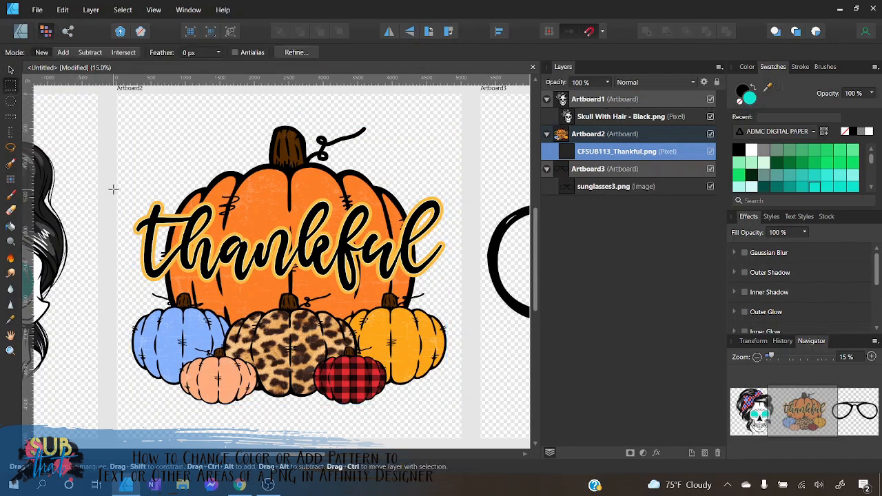
pyautogui.moveTo(114, 187); pyautogui.dragTo(461, 304)
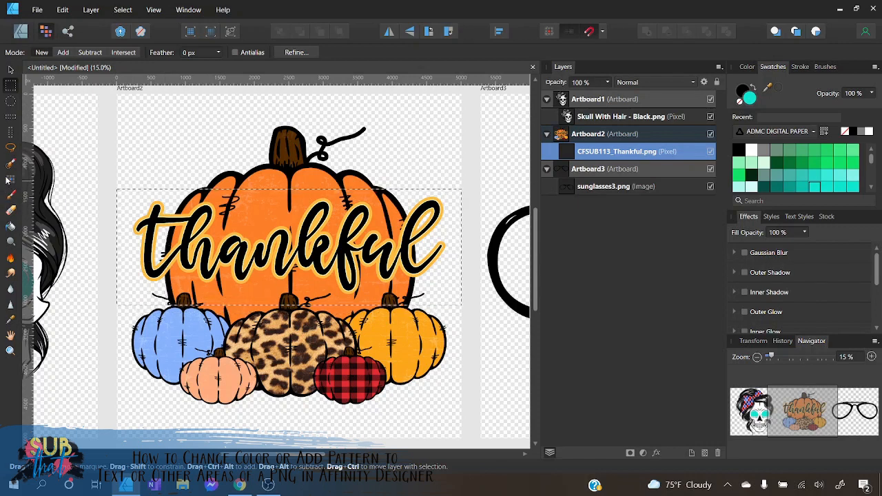
pyautogui.click(11, 226)
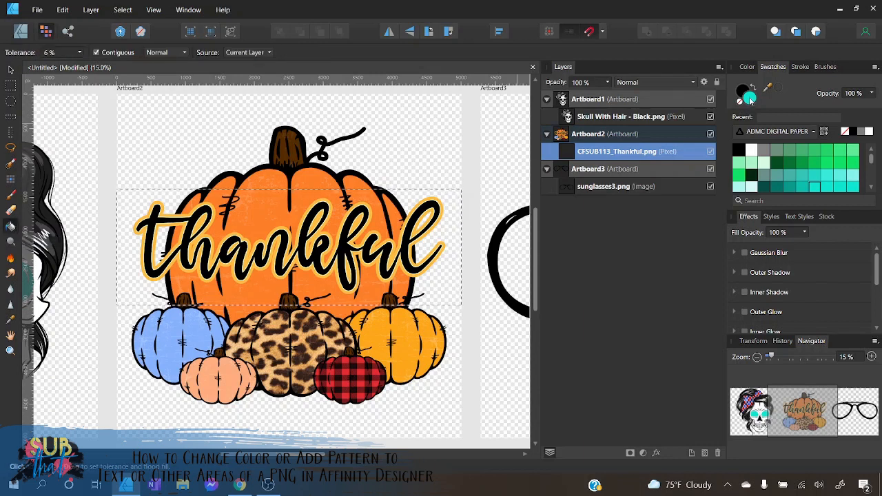
pyautogui.moveTo(767, 88); pyautogui.dragTo(182, 336)
pyautogui.click(778, 88)
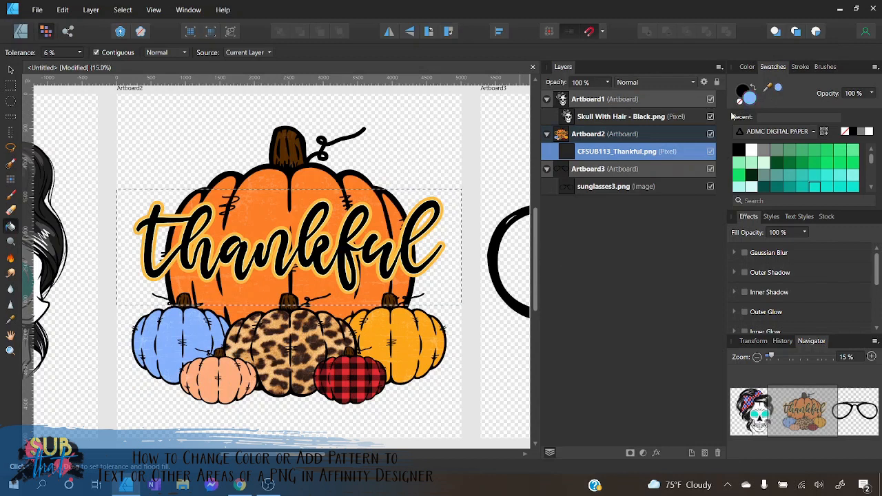
pyautogui.click(153, 255)
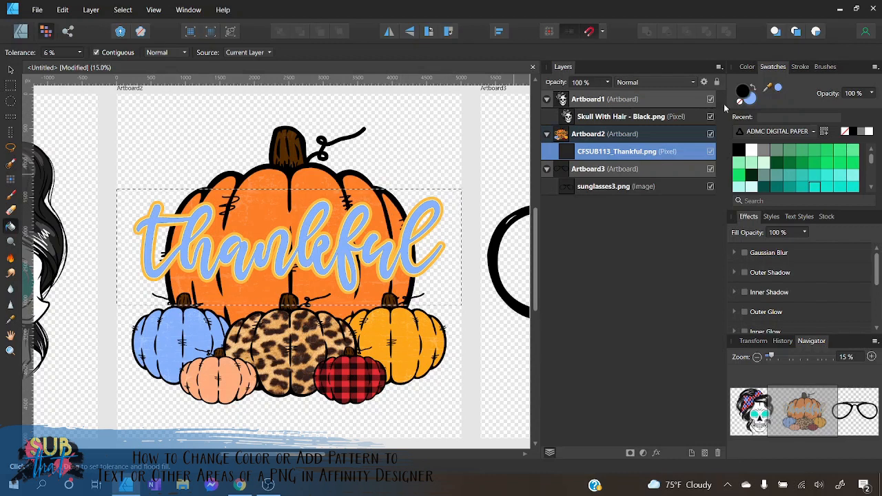
# - Flood-fill the yellow outline of the thankful lettering with black, including the yellow edges inside the letter loops
pyautogui.click(870, 357)
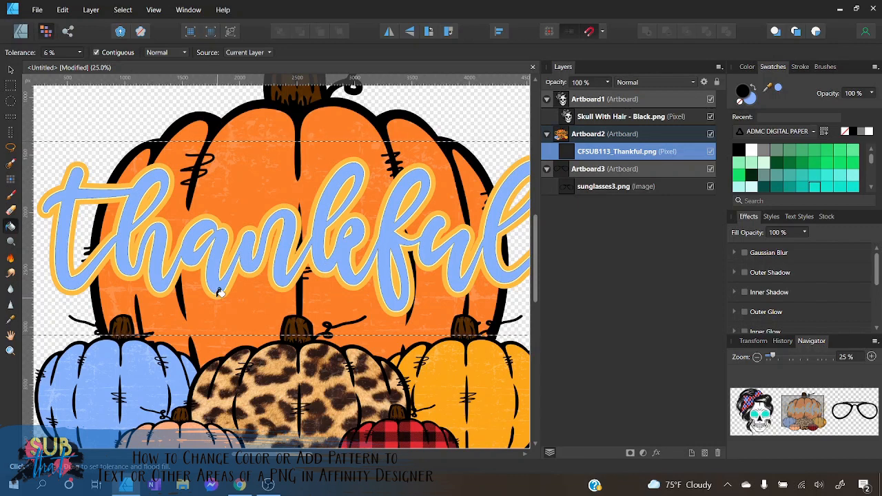
pyautogui.click(219, 292)
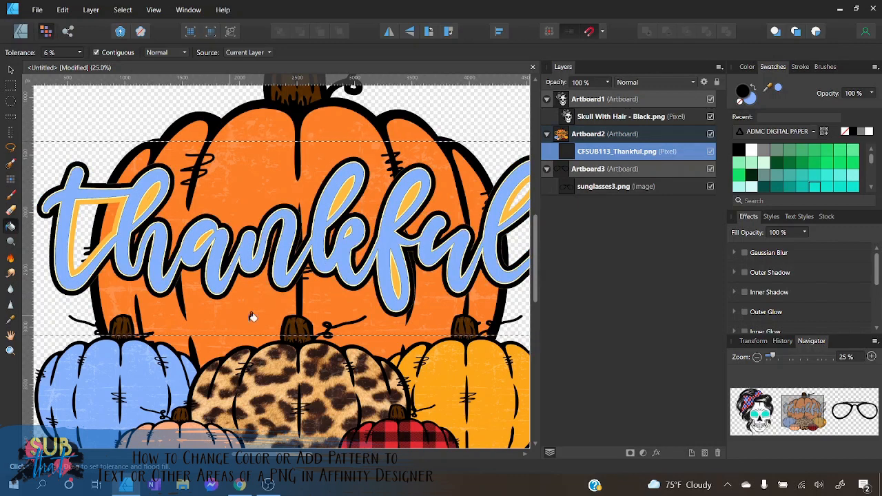
pyautogui.click(342, 196)
pyautogui.click(411, 193)
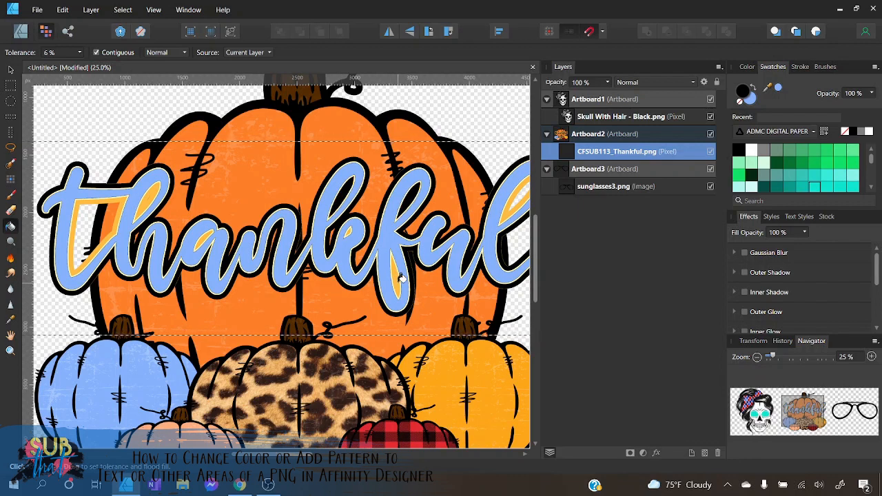
pyautogui.click(401, 277)
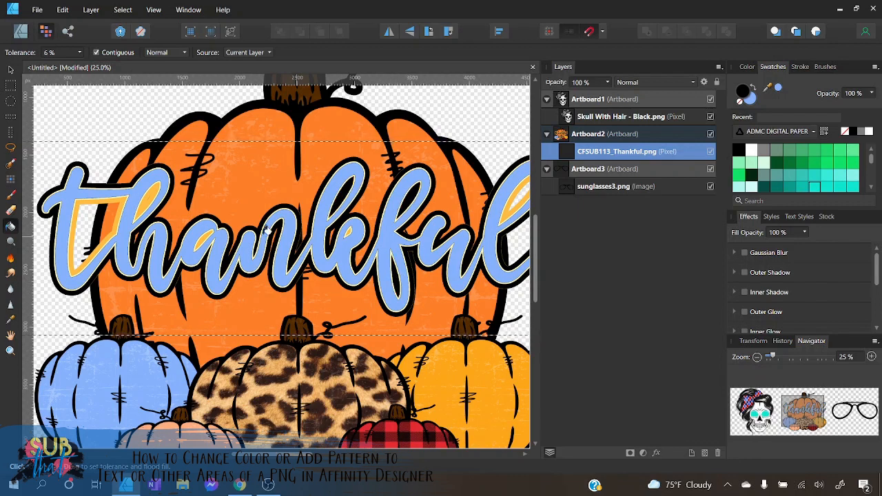
pyautogui.click(202, 241)
pyautogui.click(153, 195)
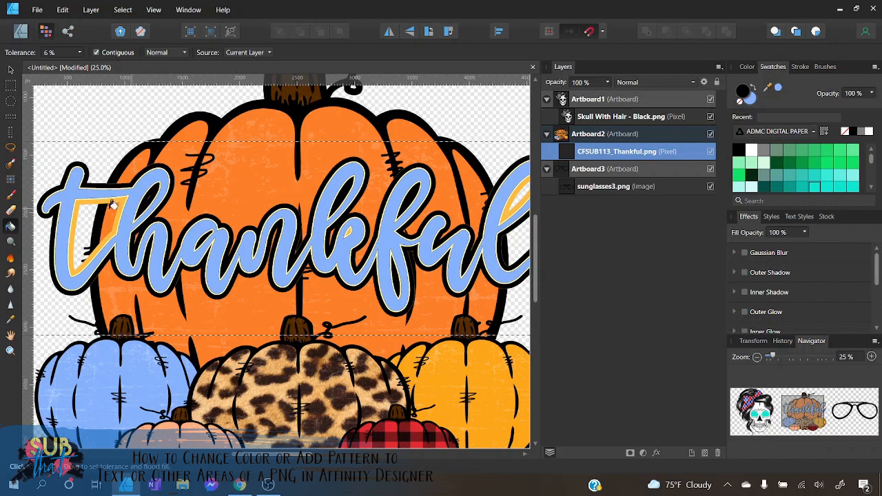
pyautogui.click(77, 219)
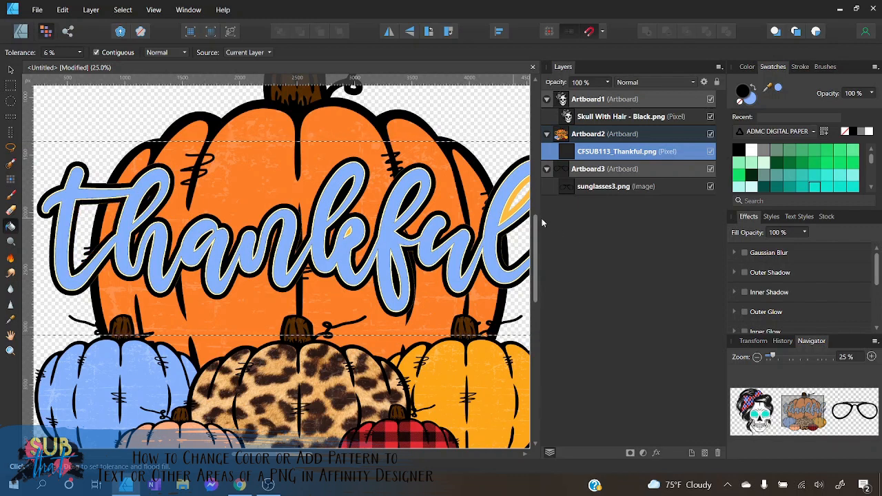
pyautogui.click(510, 208)
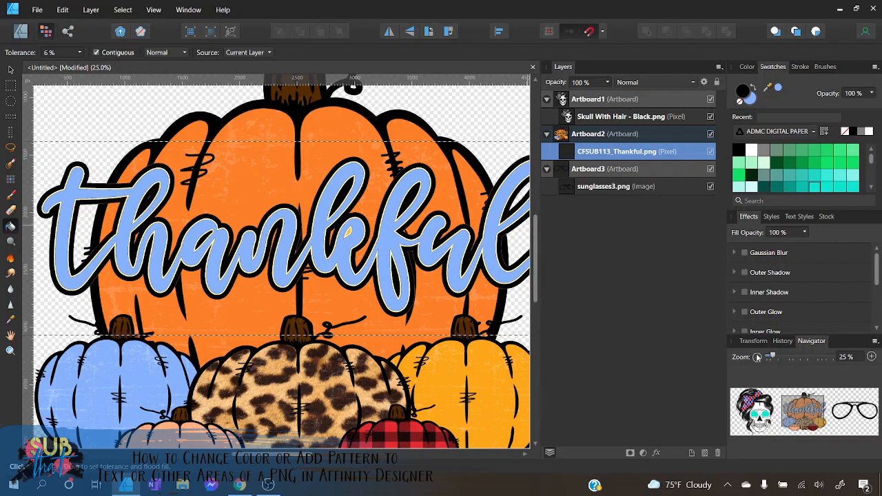
pyautogui.click(757, 356)
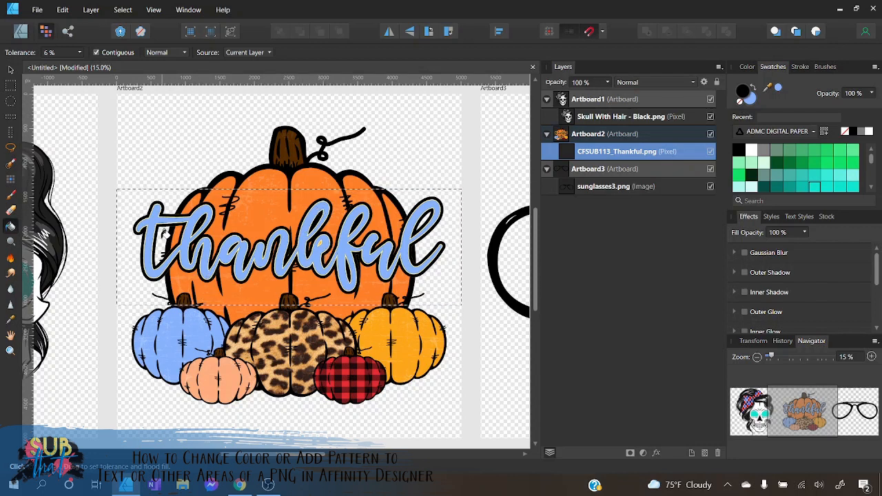
# - Deselect the pumpkin layer and clear the rectangular pixel selection around the thankful lettering
pyautogui.click(10, 71)
pyautogui.click(102, 128)
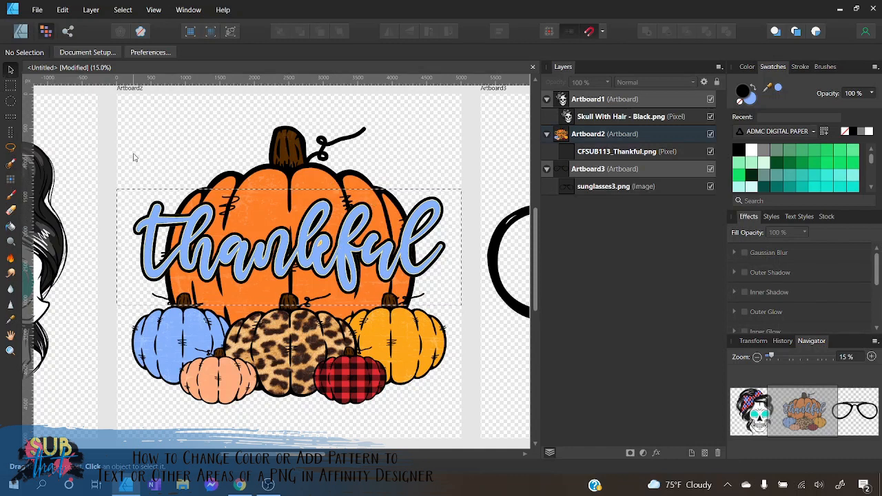
pyautogui.click(123, 10)
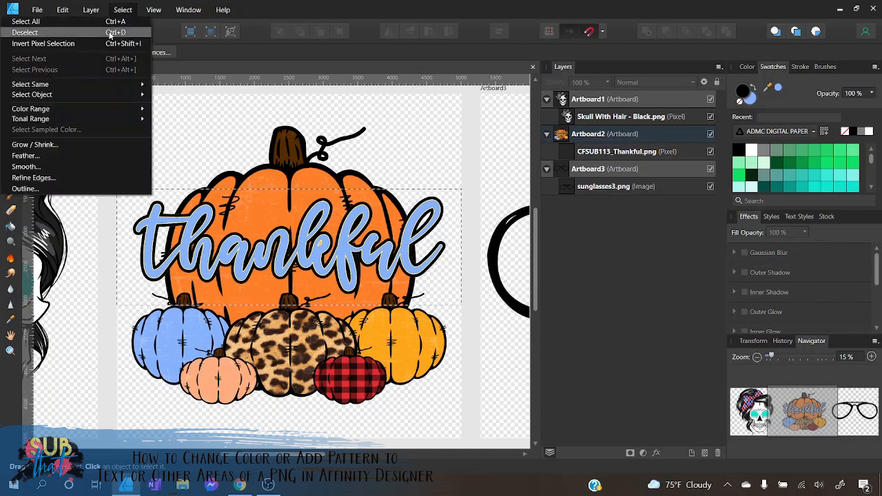
pyautogui.click(110, 32)
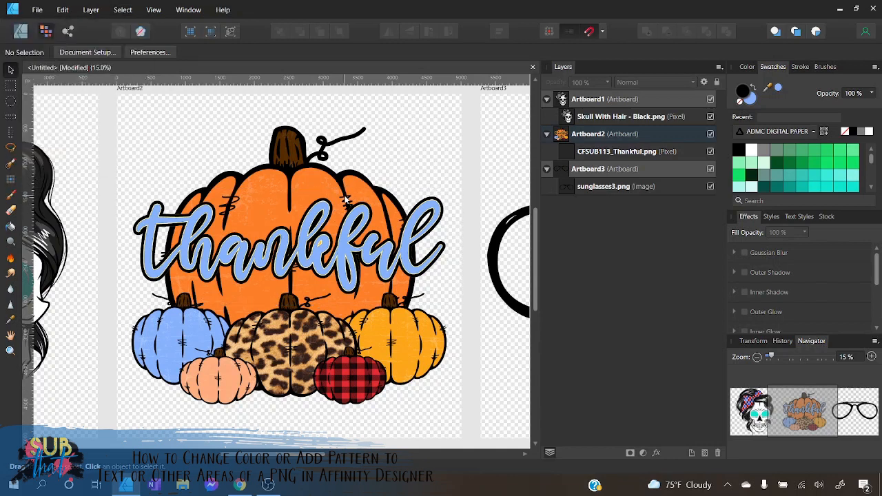
# - Select the large pumpkin's orange areas on the thankful image by sampled color with a 16% tolerance
pyautogui.click(408, 284)
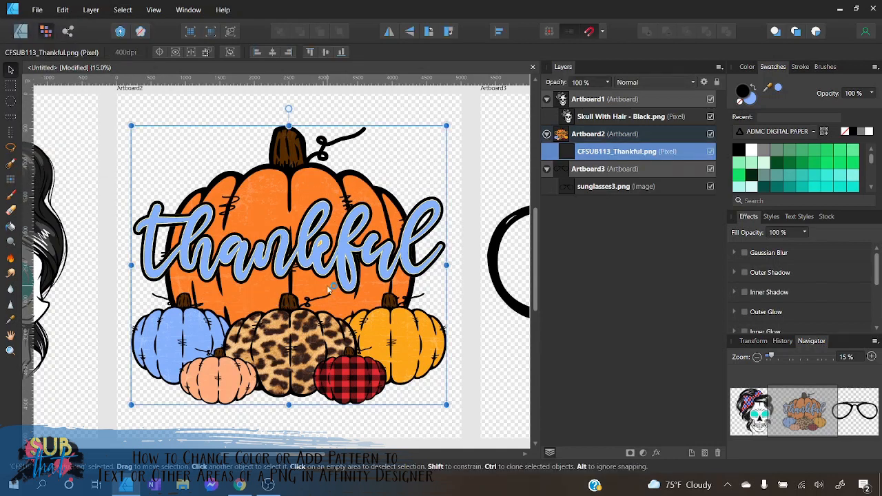
pyautogui.click(123, 10)
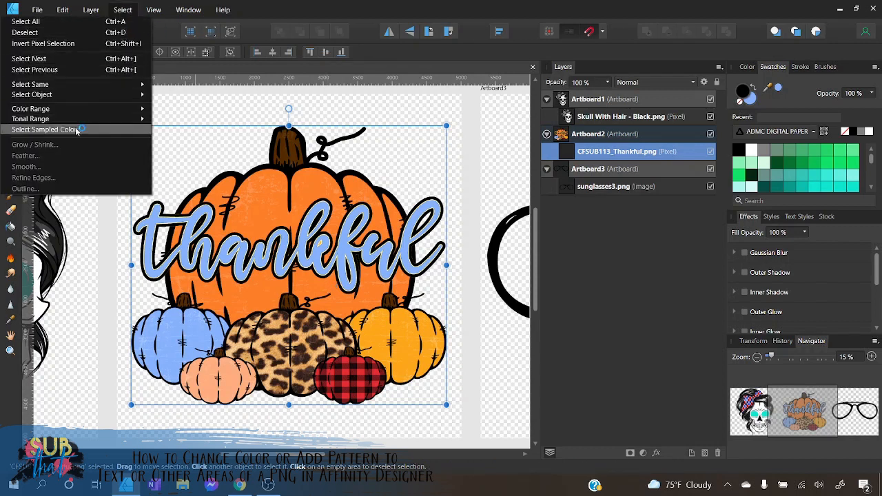
pyautogui.click(46, 129)
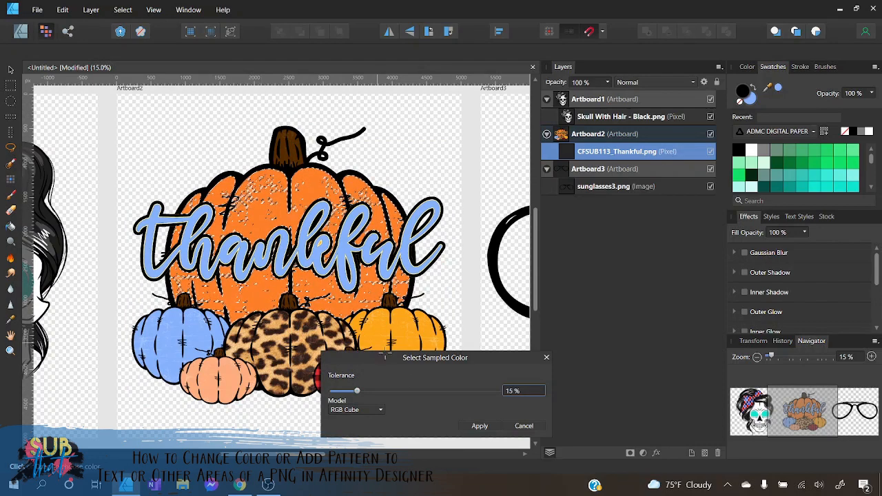
pyautogui.moveTo(357, 392)
pyautogui.mouseDown()
pyautogui.moveTo(406, 392)
pyautogui.moveTo(364, 390)
pyautogui.mouseUp()
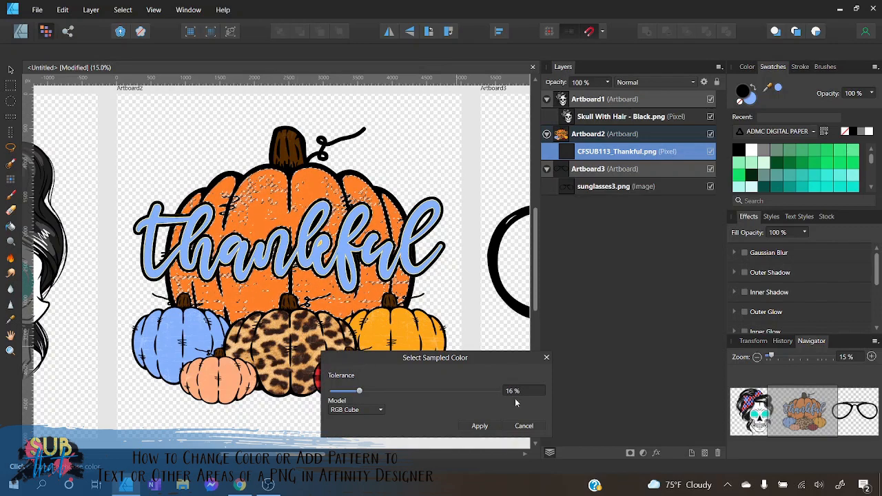
pyautogui.click(480, 426)
pyautogui.press('v')
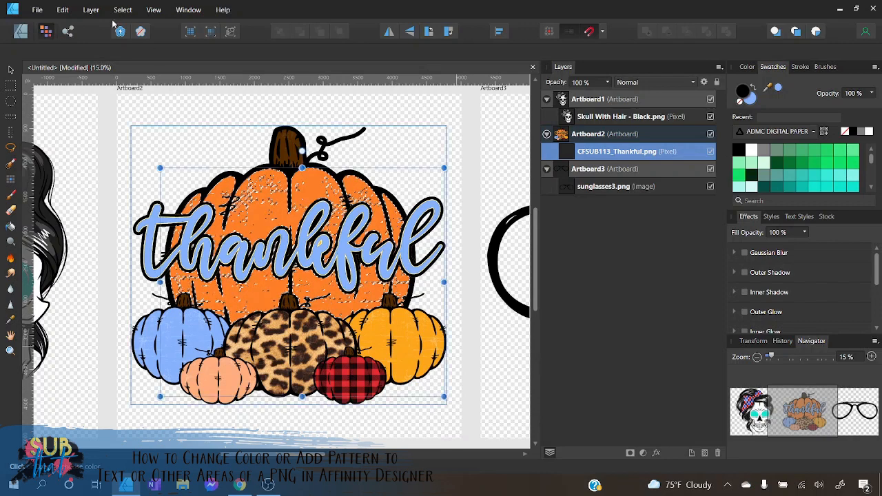
# - Cut the selected orange pixels out of the thankful image and clear the pixel selection
pyautogui.click(62, 10)
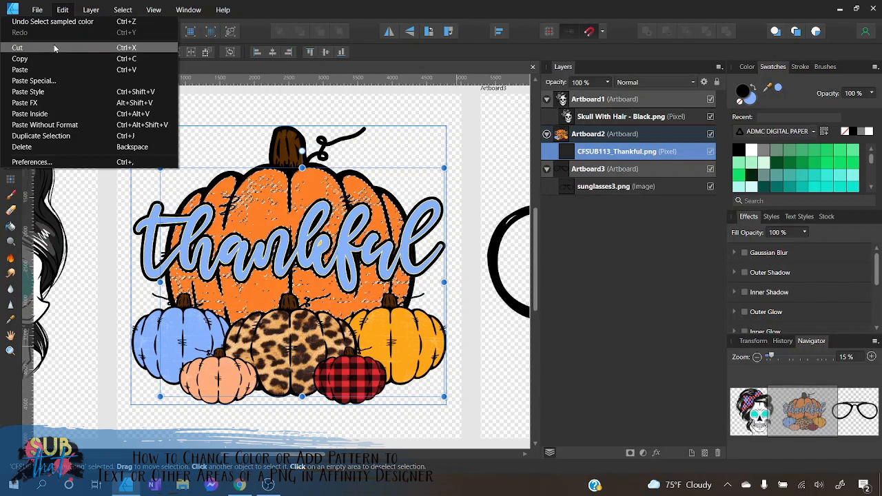
pyautogui.click(53, 47)
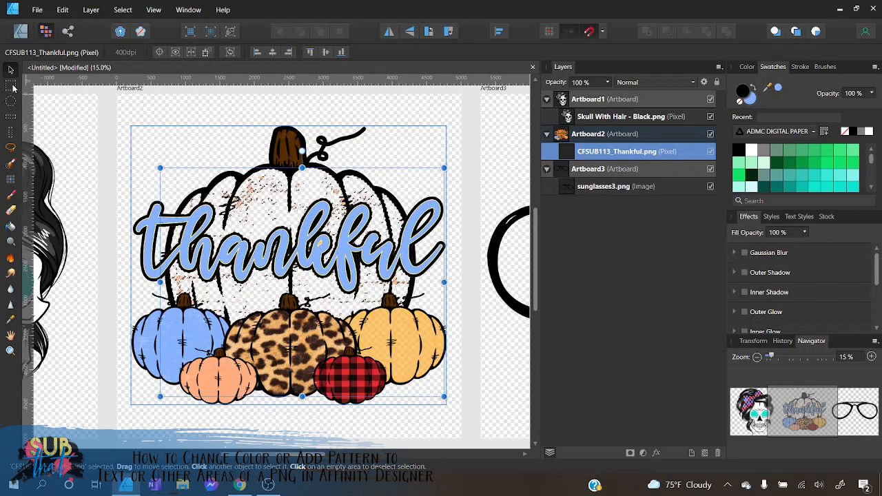
pyautogui.click(112, 133)
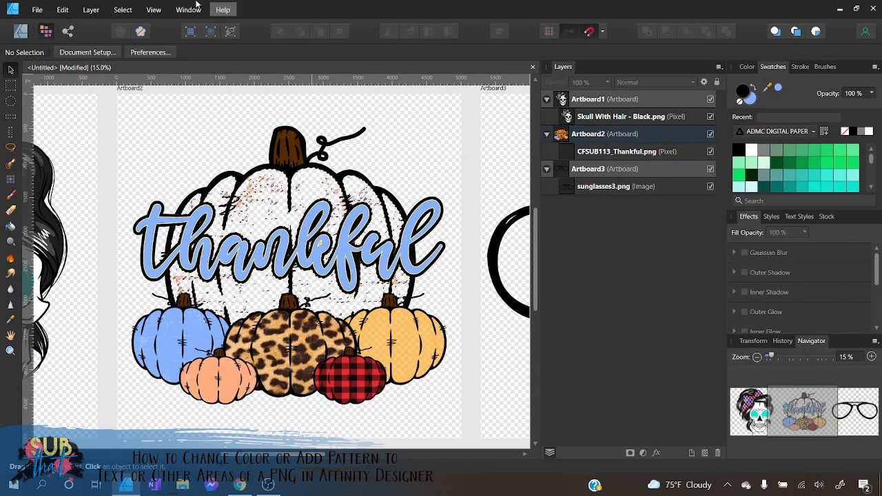
pyautogui.click(122, 10)
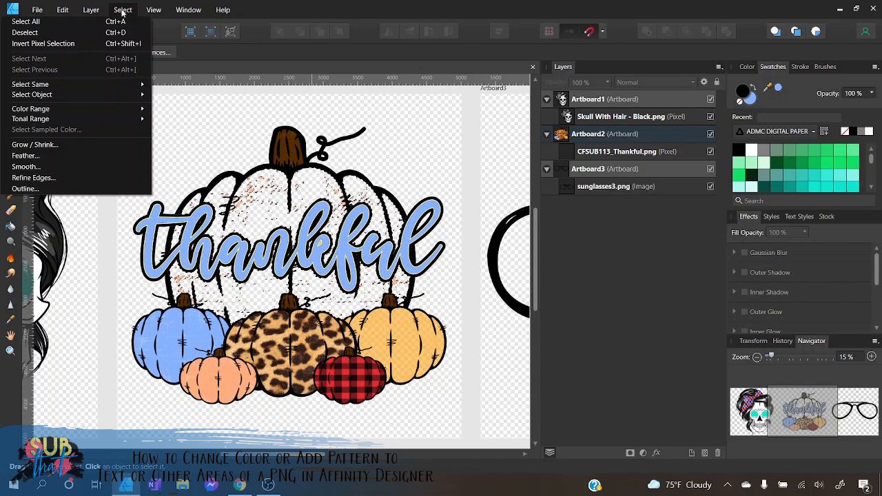
pyautogui.click(90, 32)
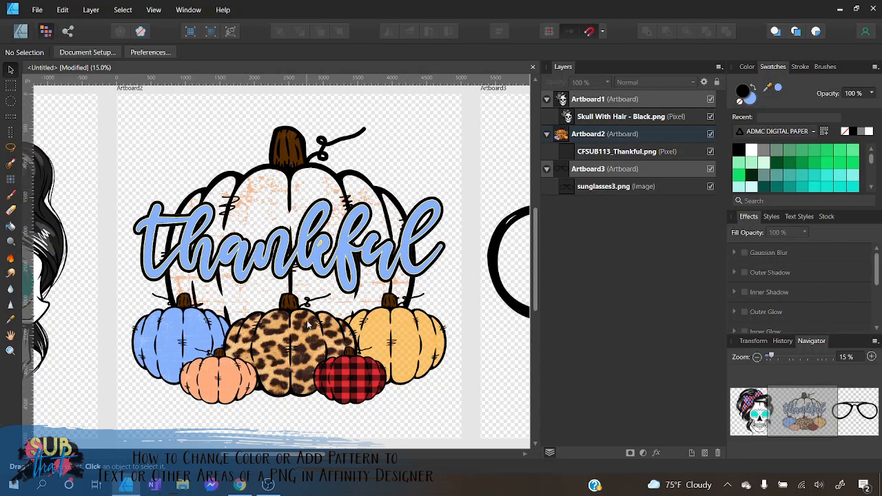
# - Draw a rectangle across the width of Artboard2 over the pumpkin artwork and fill it with gold (H 44, S 80, L 50)
pyautogui.click(20, 35)
pyautogui.click(11, 257)
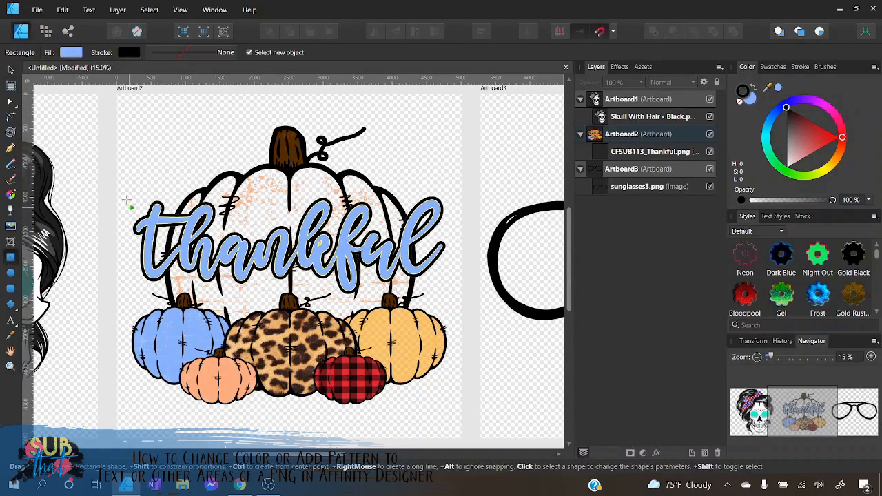
pyautogui.moveTo(117, 135)
pyautogui.mouseDown()
pyautogui.moveTo(131, 303)
pyautogui.moveTo(461, 417)
pyautogui.mouseUp()
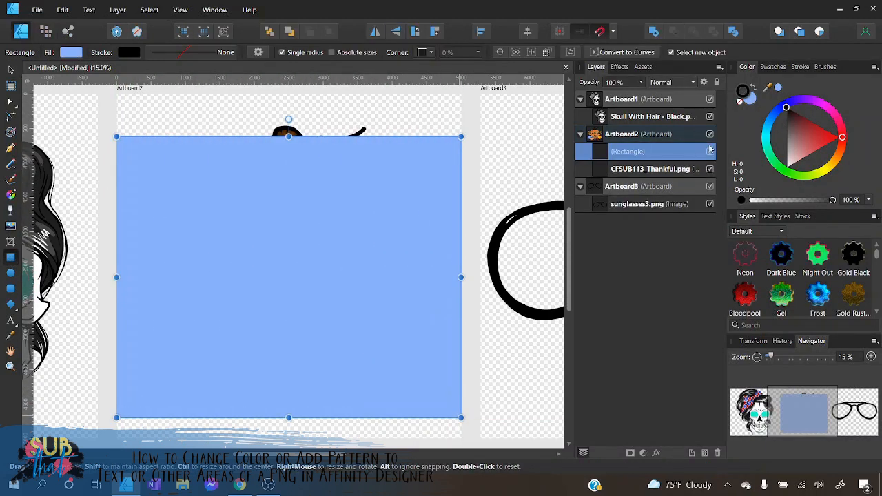
pyautogui.click(751, 99)
pyautogui.click(830, 163)
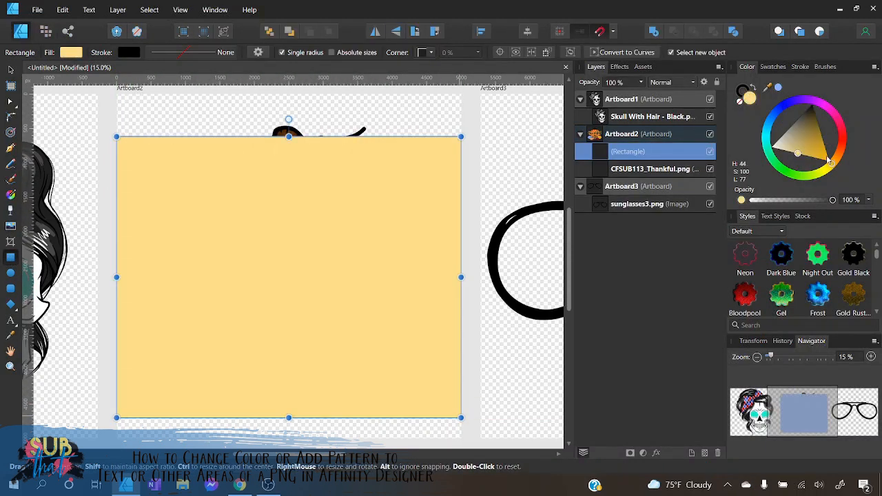
pyautogui.moveTo(825, 161); pyautogui.dragTo(820, 153)
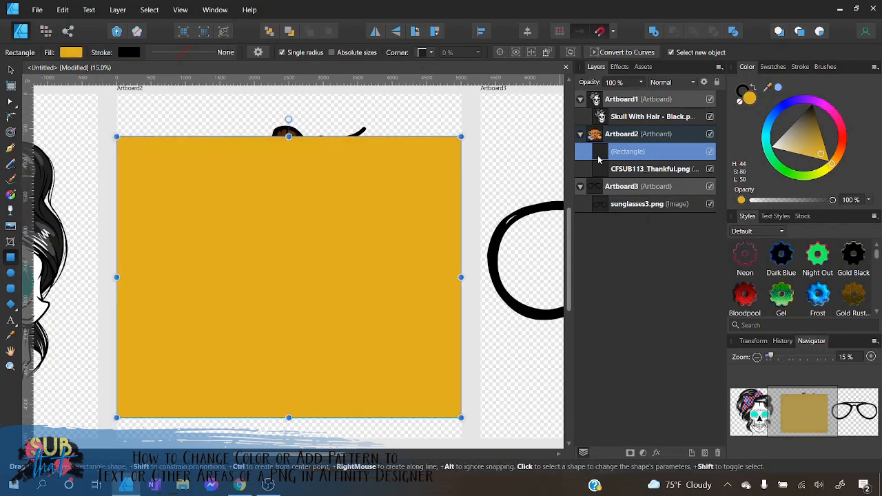
# - Place the rectangle beneath the pumpkin image and lighten its fill to pale yellow (H 44, S 100, L 75) before deleting it
pyautogui.moveTo(599, 157); pyautogui.dragTo(598, 178)
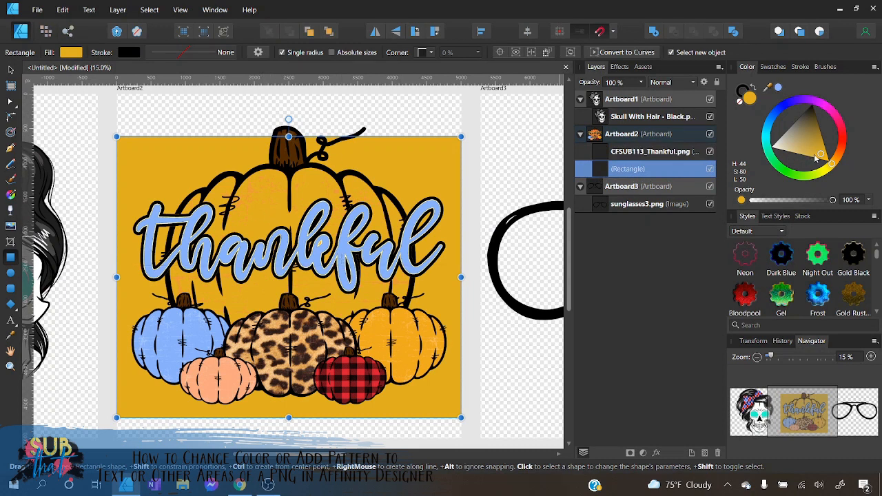
pyautogui.moveTo(816, 157); pyautogui.dragTo(799, 159)
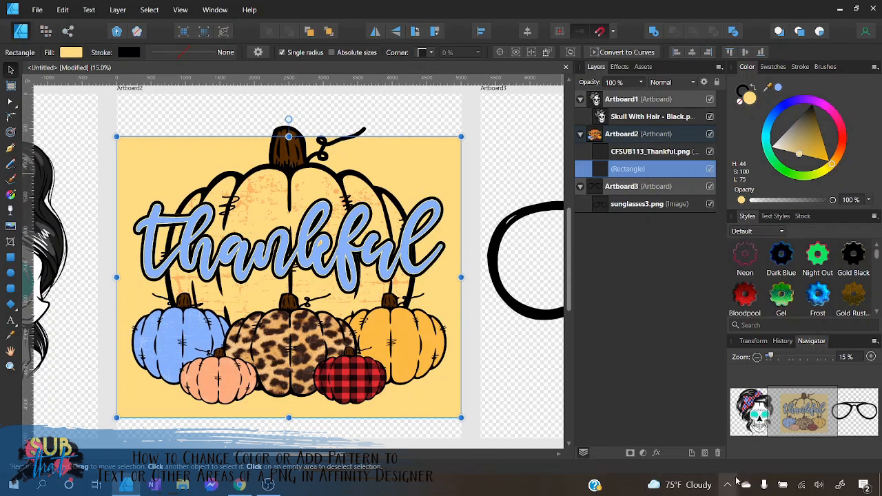
pyautogui.click(717, 453)
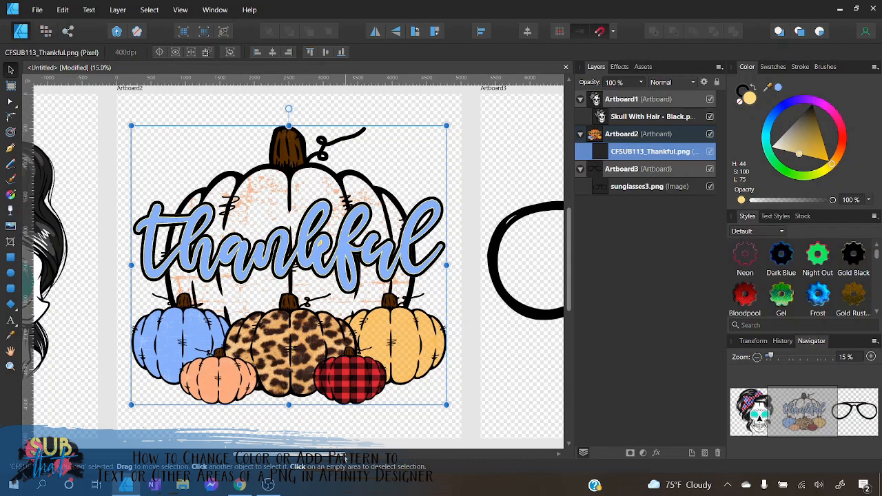
# - Select the sunglasses3.png image on Artboard3 and rasterize it
pyautogui.moveTo(343, 454); pyautogui.dragTo(279, 455)
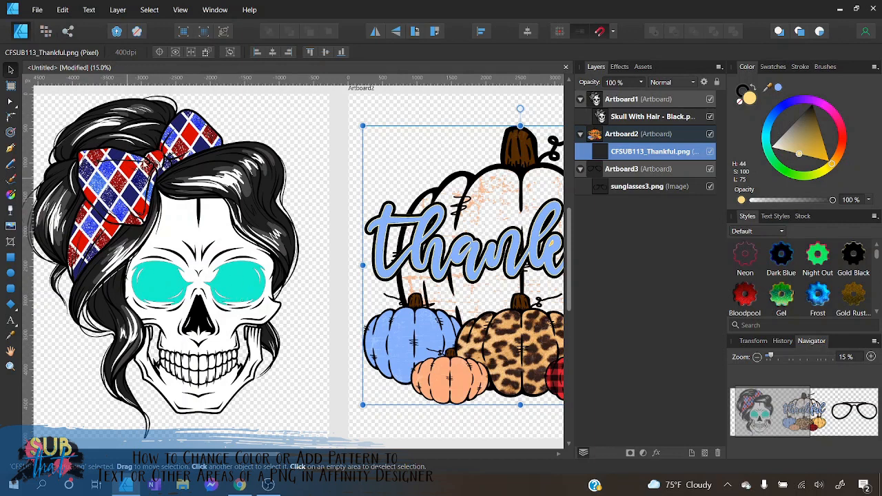
pyautogui.moveTo(257, 454); pyautogui.dragTo(410, 454)
pyautogui.click(416, 308)
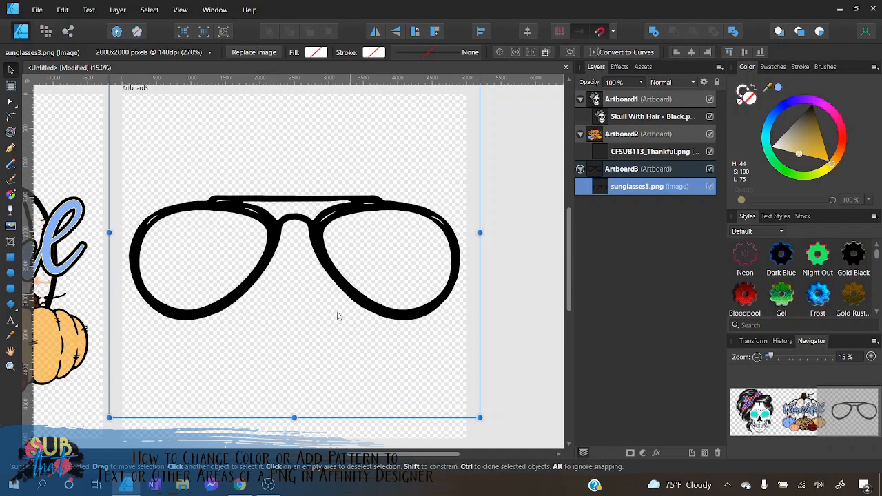
pyautogui.rightClick(440, 297)
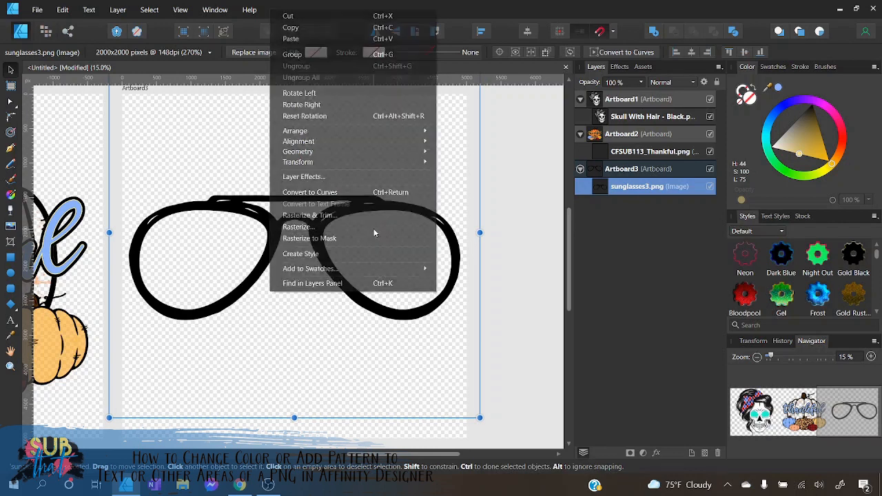
pyautogui.click(374, 227)
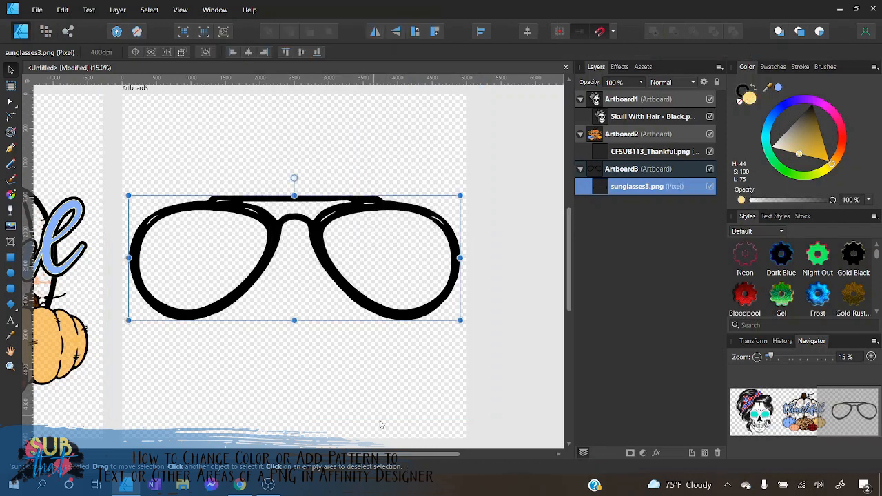
# - Select the transparent interiors of both sunglasses lenses with the Selection Brush in the Pixel Persona
pyautogui.moveTo(387, 454); pyautogui.dragTo(380, 455)
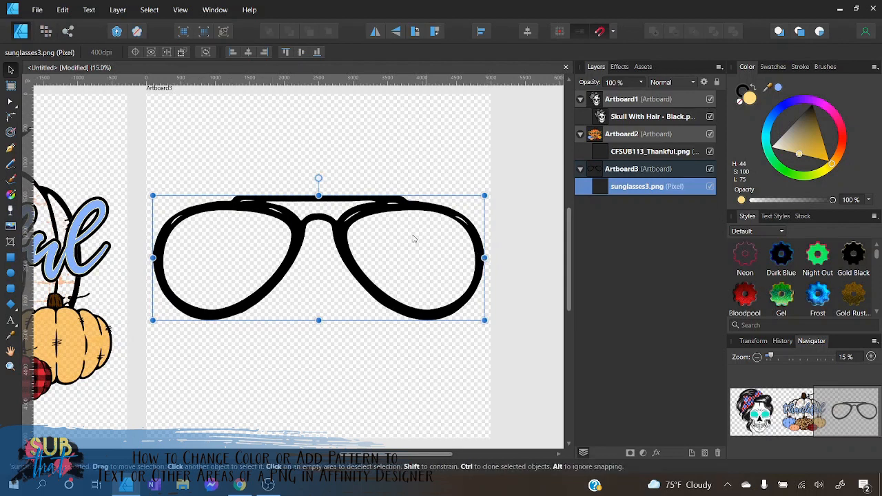
pyautogui.click(45, 31)
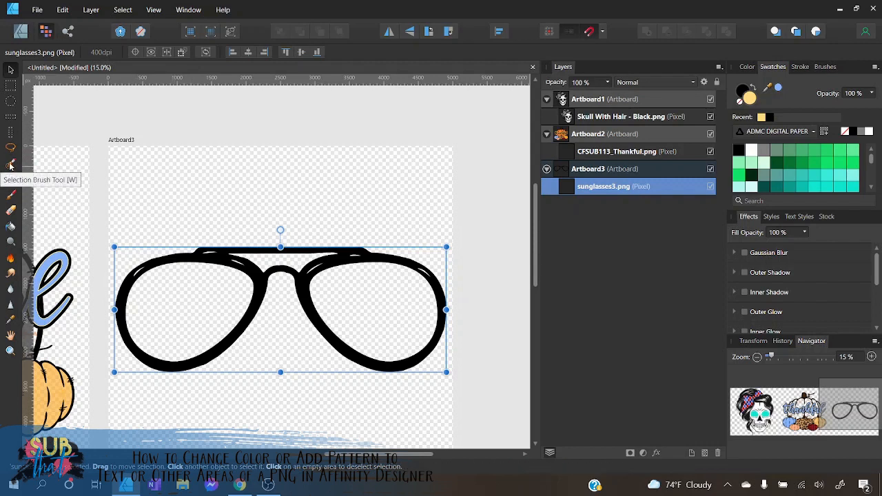
pyautogui.click(11, 164)
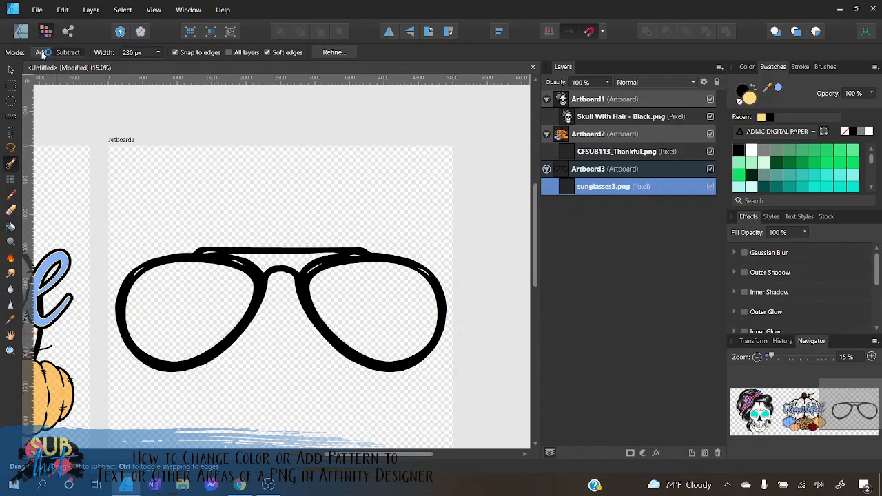
pyautogui.click(64, 53)
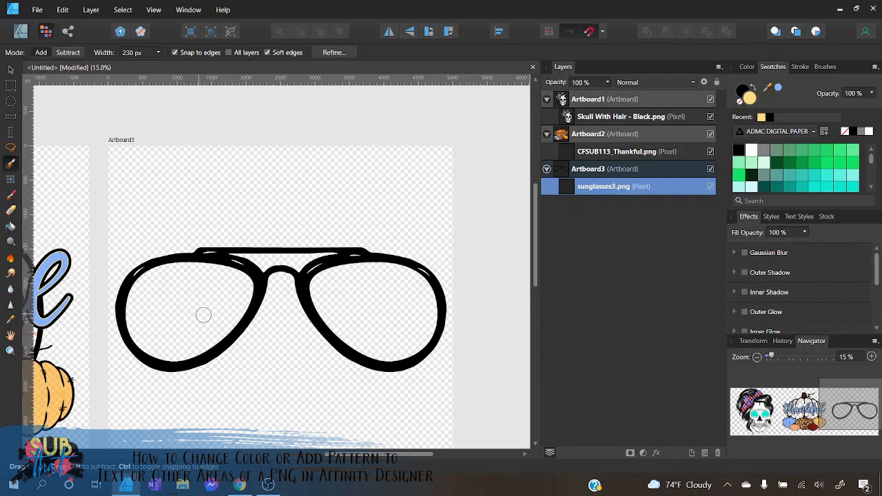
pyautogui.moveTo(203, 315)
pyautogui.mouseDown()
pyautogui.moveTo(220, 292)
pyautogui.moveTo(200, 287)
pyautogui.mouseUp()
# - Flood-fill both selected lenses with a bright green swatch from the ADMC DIGITAL PAPER palette
pyautogui.click(11, 226)
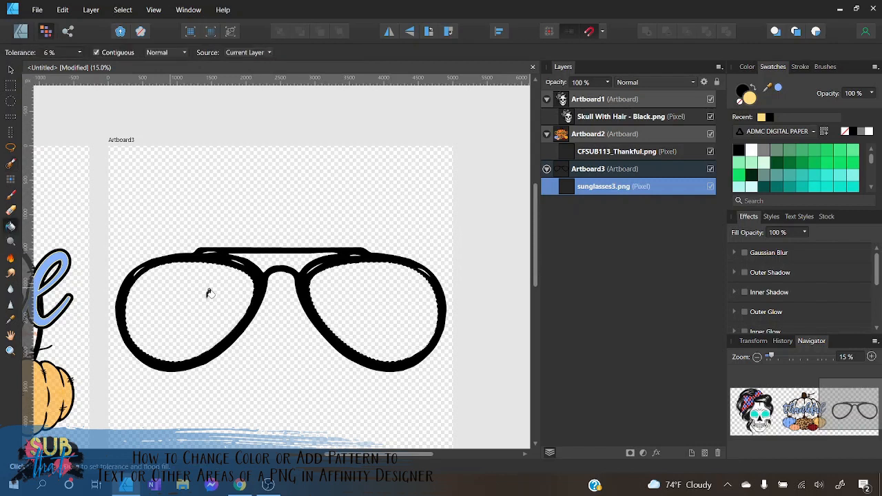
pyautogui.click(827, 163)
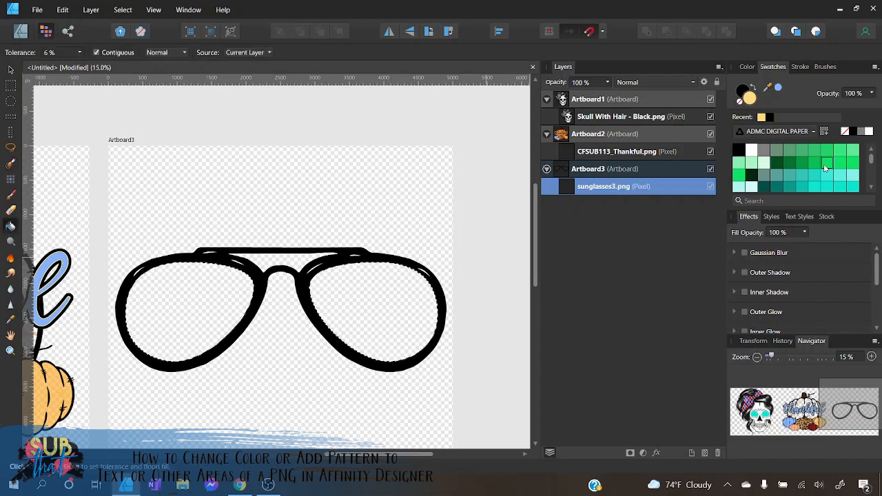
pyautogui.click(387, 291)
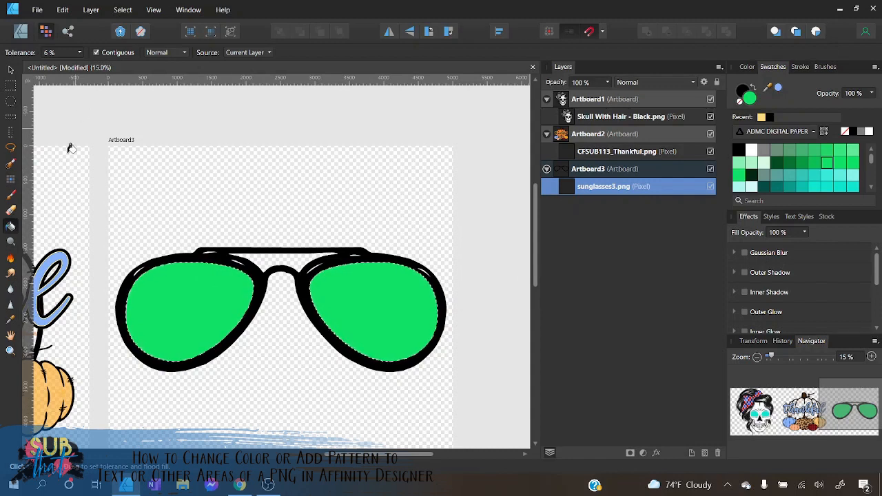
# - Apply a conical gradient fill to the selected lenses and move its center up to lens height, midway between them
pyautogui.click(21, 34)
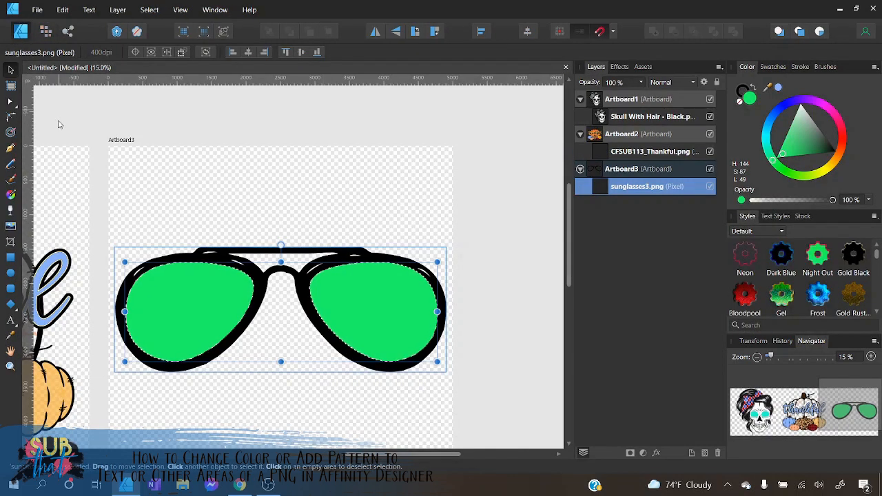
pyautogui.click(11, 194)
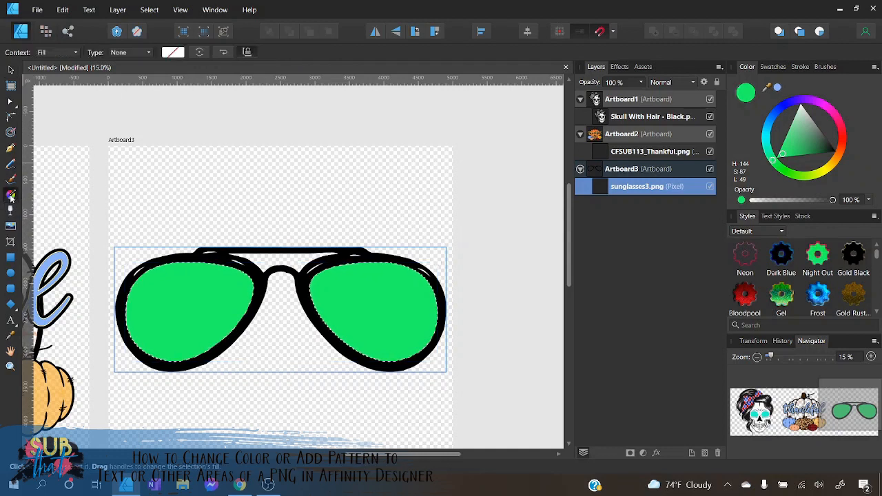
pyautogui.click(149, 53)
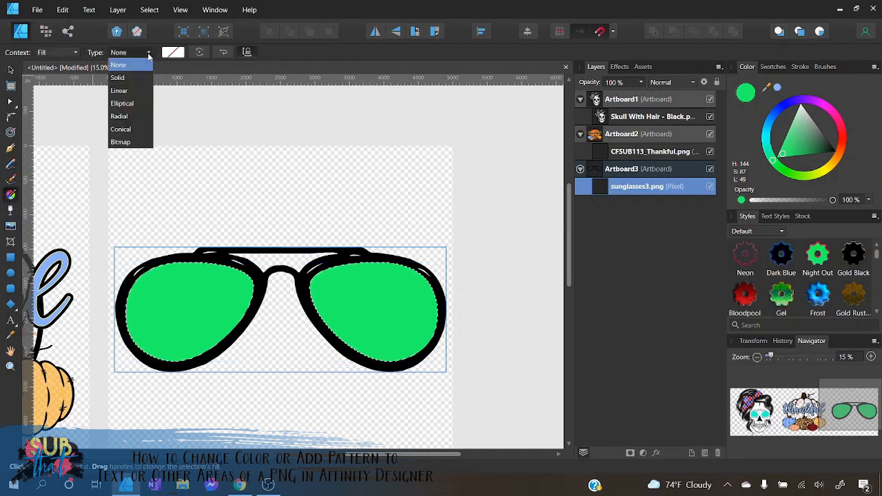
pyautogui.click(128, 130)
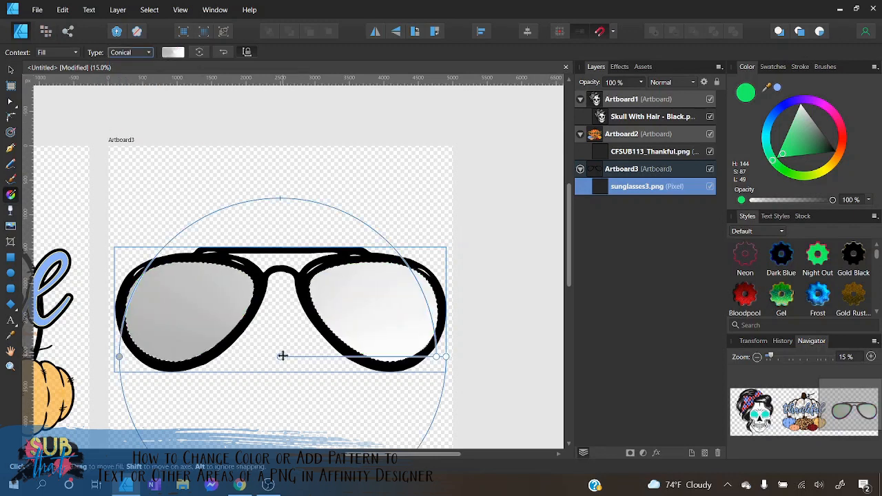
pyautogui.moveTo(283, 356); pyautogui.dragTo(280, 318)
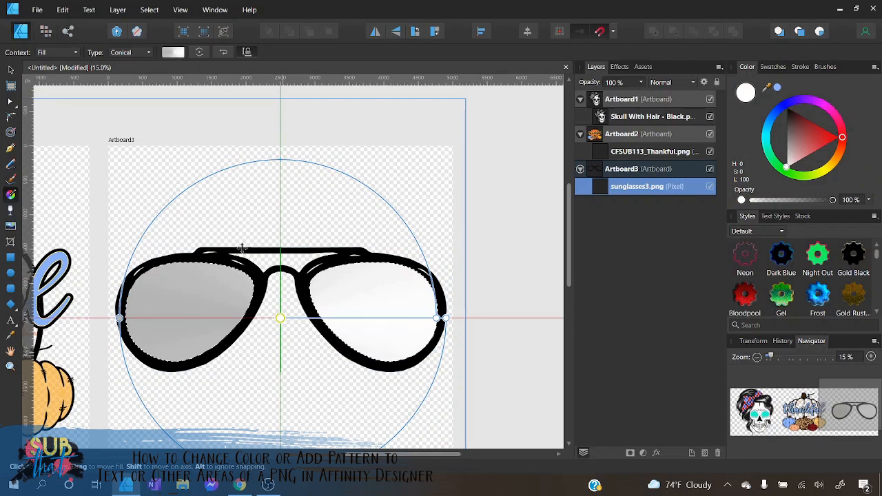
pyautogui.click(286, 276)
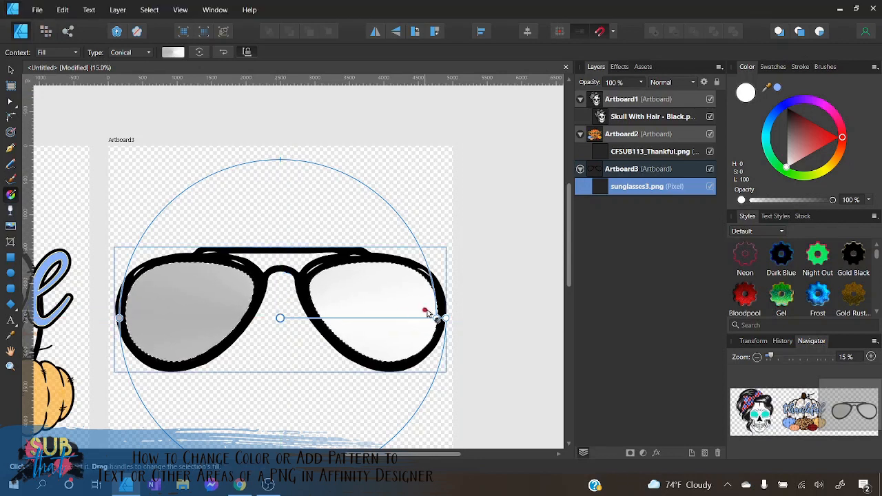
# - Color the conical gradient's first stop dark red and rotate the gradient so its end point sits at the left lens's upper-left edge
pyautogui.click(176, 53)
pyautogui.click(132, 153)
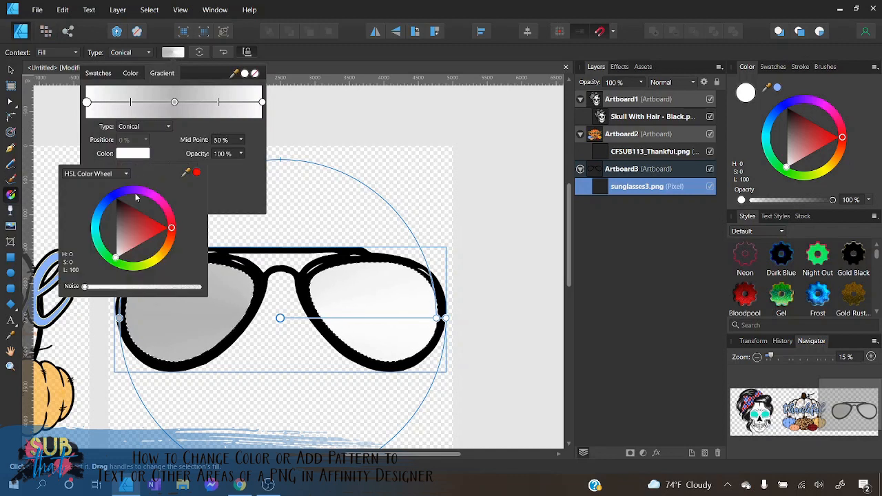
pyautogui.click(141, 222)
pyautogui.moveTo(141, 222); pyautogui.dragTo(137, 212)
pyautogui.click(218, 188)
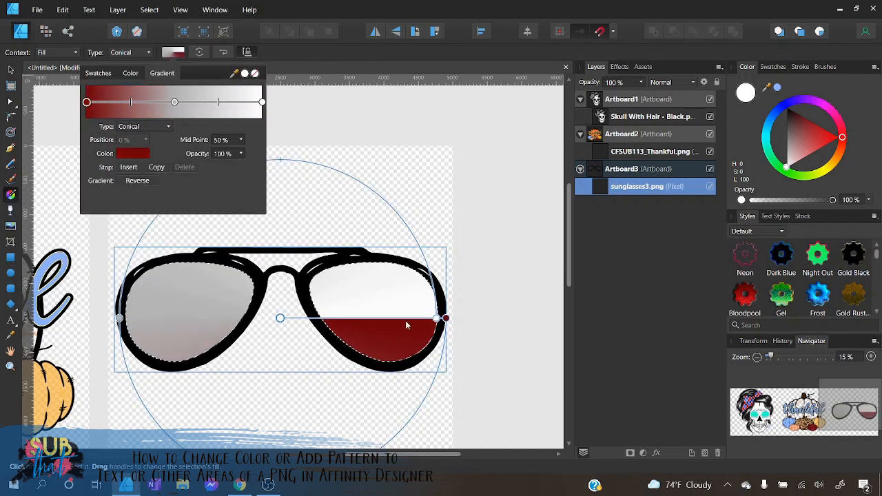
pyautogui.moveTo(436, 319); pyautogui.dragTo(134, 246)
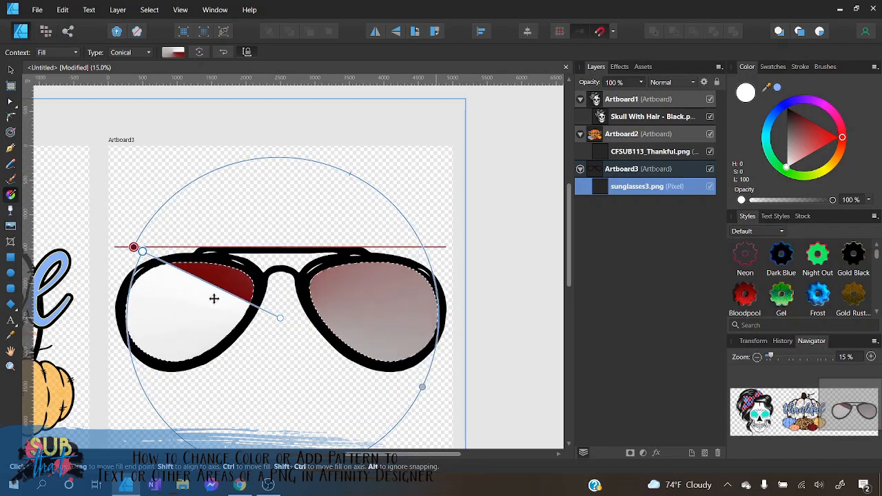
# - Replace the lens gradient with a bitmap fill using the flag image USA Patriotic Glitter 2 SDP (6)
pyautogui.click(145, 52)
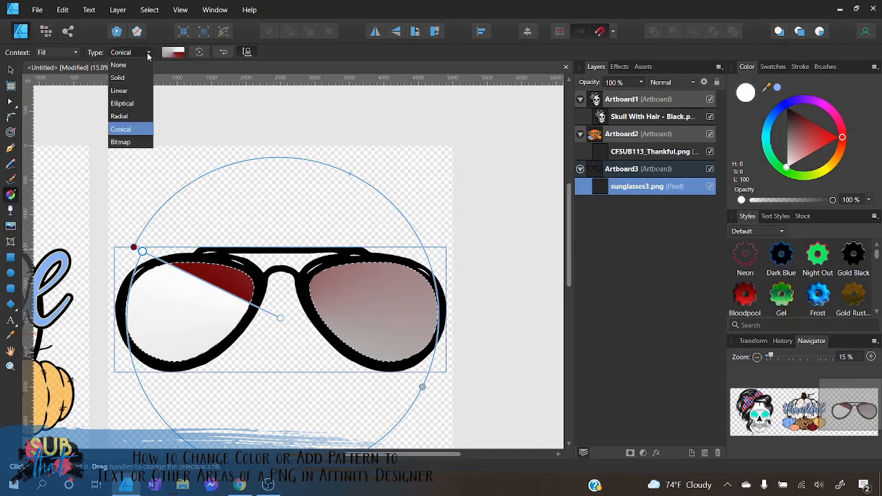
pyautogui.click(122, 142)
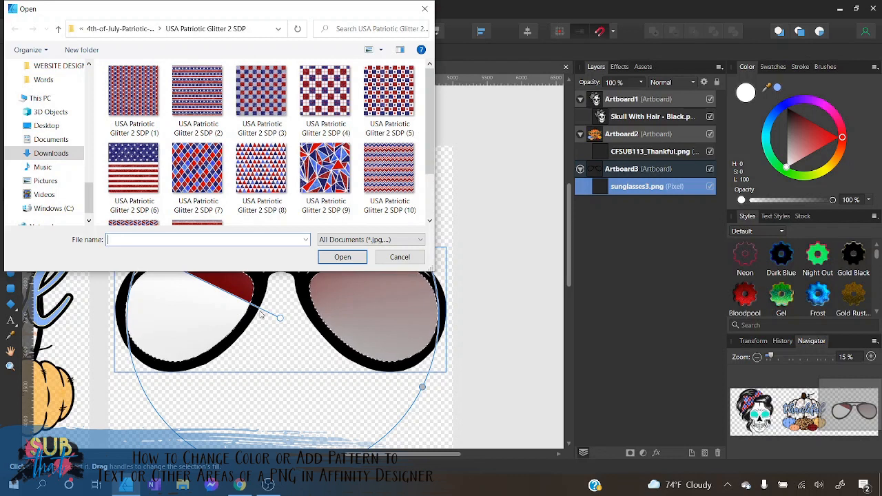
pyautogui.click(143, 159)
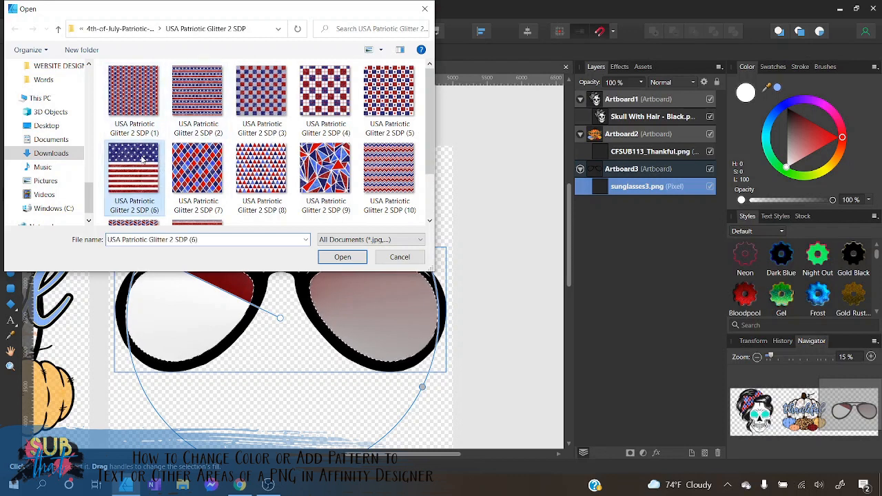
pyautogui.click(349, 255)
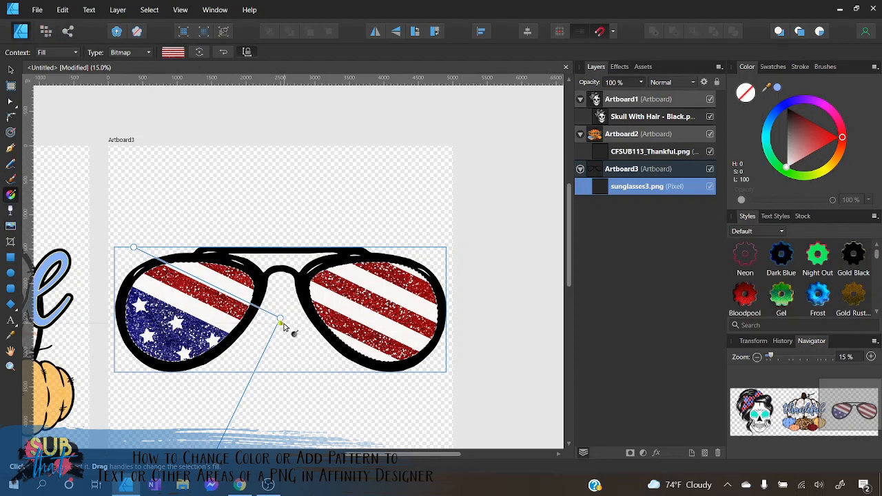
# - Move, rotate and enlarge the flag fill so stars cover the upper part and near-horizontal stripes the lower part of both lenses
pyautogui.moveTo(279, 318)
pyautogui.mouseDown()
pyautogui.moveTo(289, 315)
pyautogui.moveTo(279, 316)
pyautogui.mouseUp()
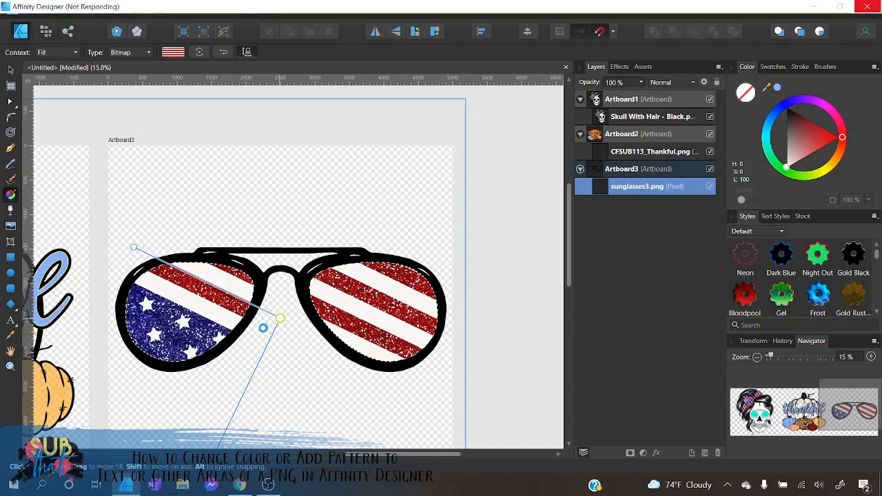
pyautogui.scroll(-1, 264, 330)
pyautogui.moveTo(136, 246); pyautogui.dragTo(267, 238)
pyautogui.moveTo(136, 247); pyautogui.dragTo(254, 303)
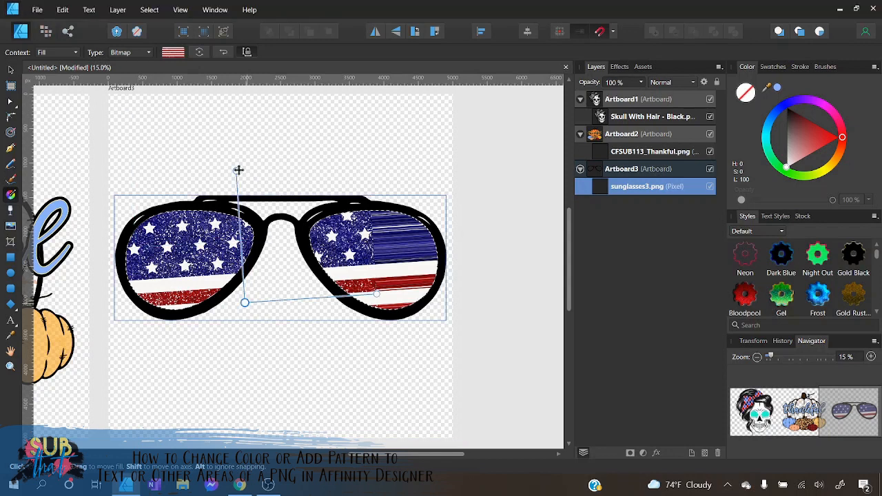
pyautogui.moveTo(376, 294); pyautogui.dragTo(439, 291)
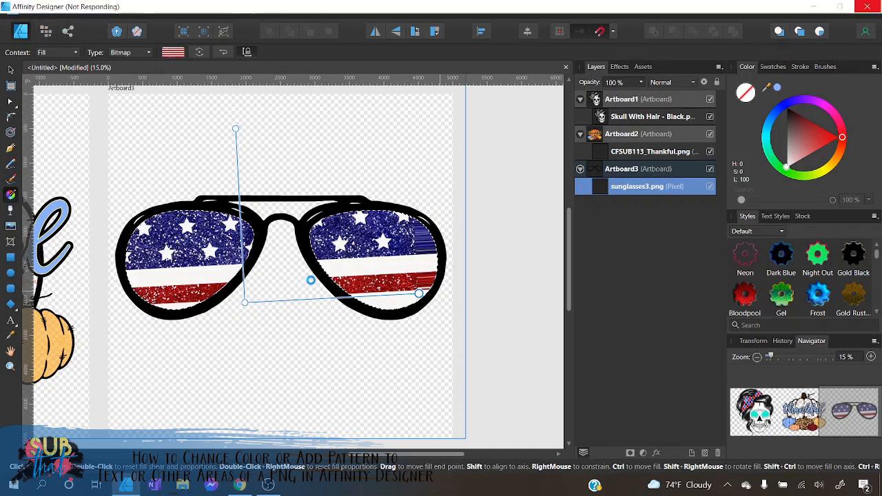
pyautogui.moveTo(410, 295); pyautogui.dragTo(438, 293)
pyautogui.moveTo(245, 303); pyautogui.dragTo(259, 303)
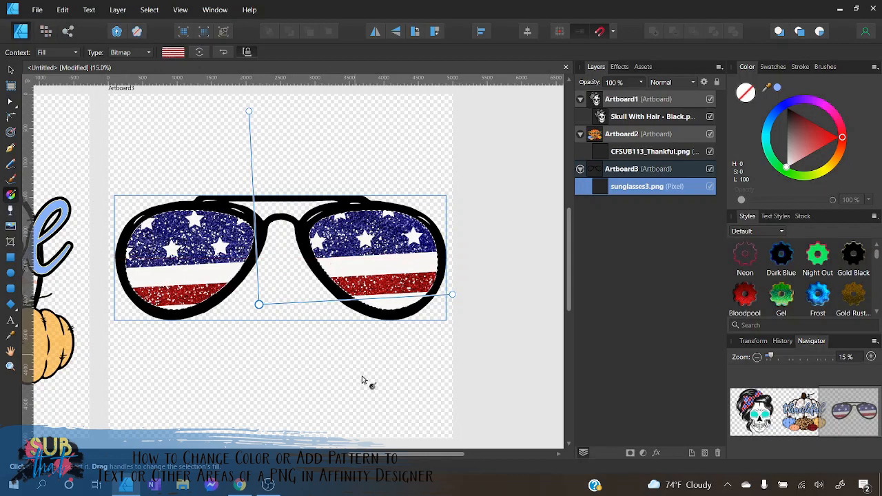
pyautogui.click(757, 357)
pyautogui.click(756, 357)
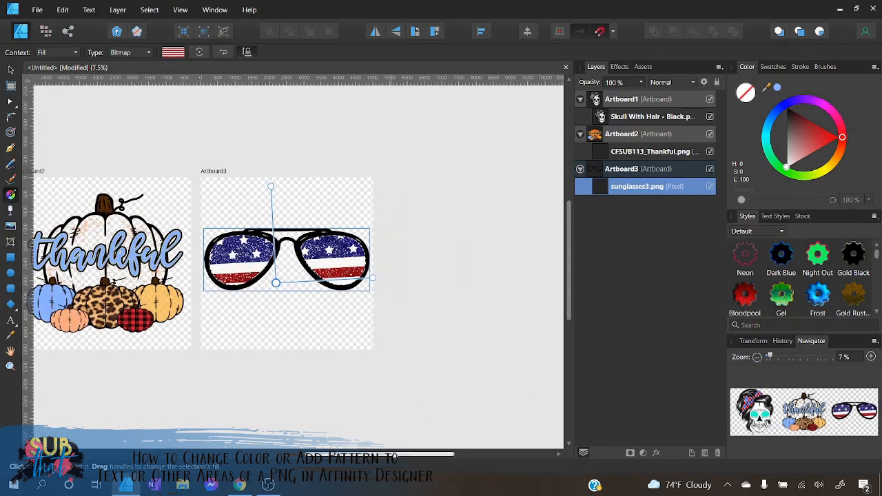
pyautogui.moveTo(388, 454); pyautogui.dragTo(294, 455)
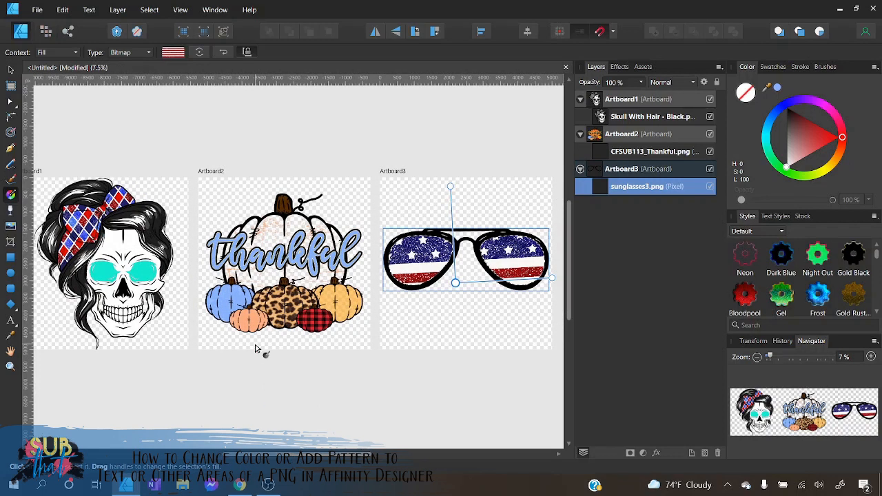